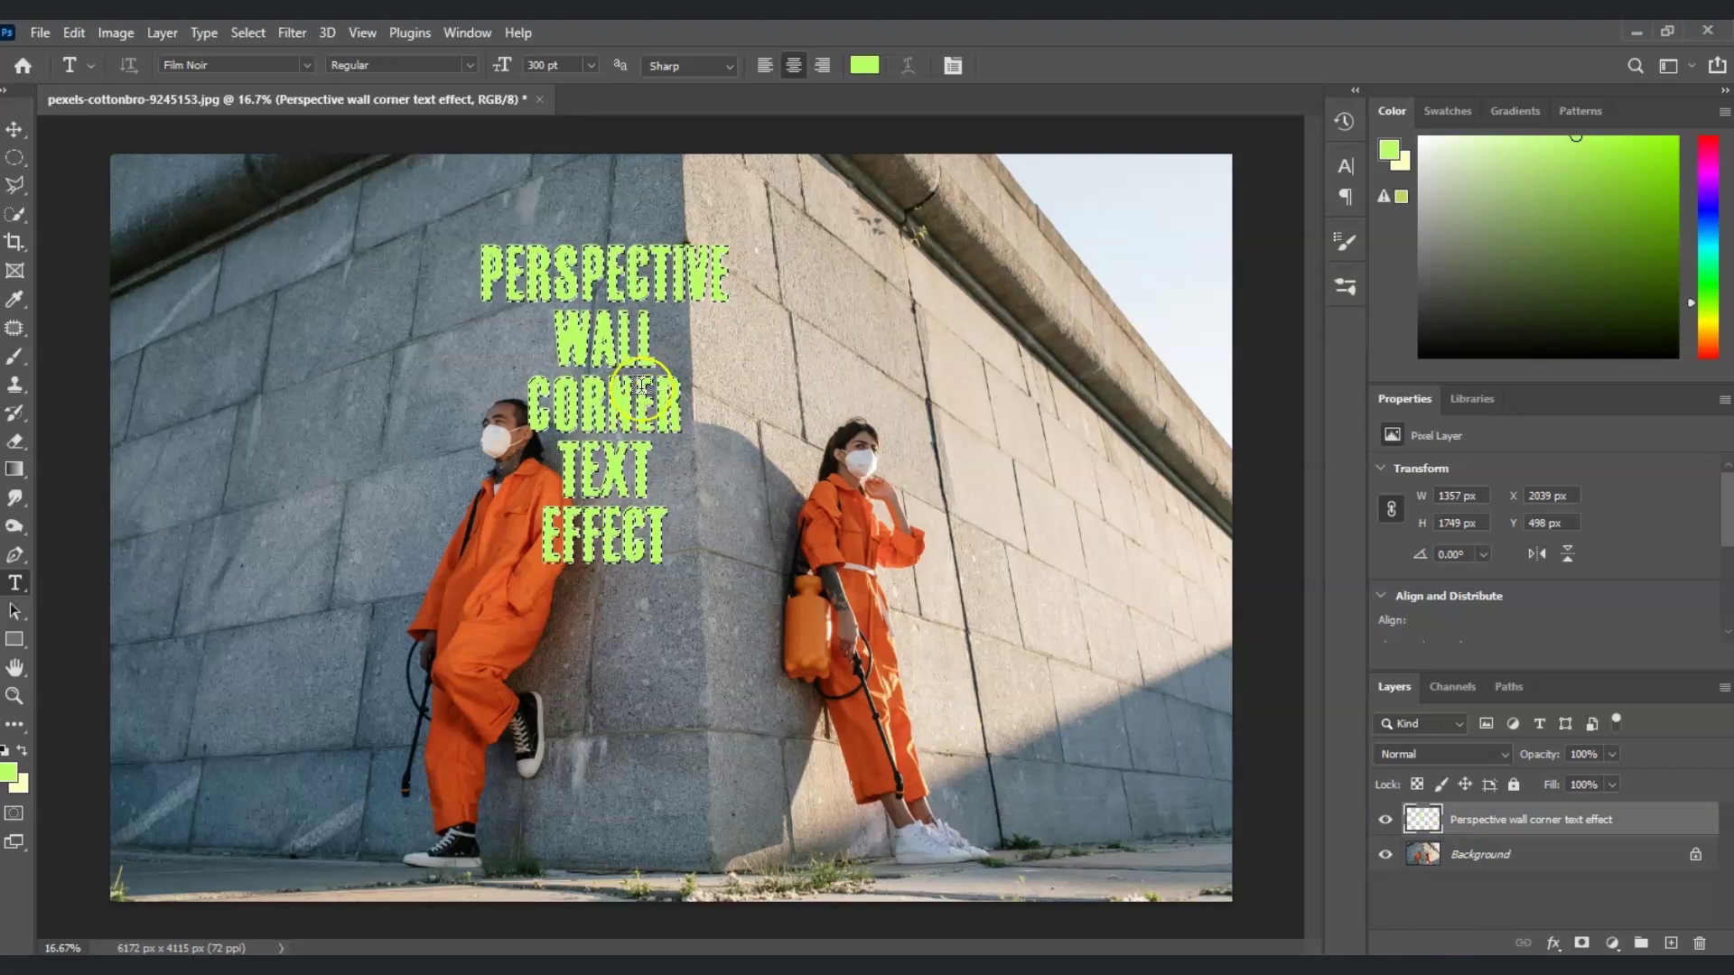
Name the new layer "Vasnihing point" and open the Vanishing Point filter on it
text(Vasnihing point)
click(292, 32)
click(339, 255)
Draw a perspective plane on the sunlit wall face and tear off a perpendicular plane around the corner
click(833, 297)
click(1034, 429)
click(1082, 721)
click(852, 702)
drag(842, 499, 561, 552)
Paste the copied lettering and stretch it across both perspective planes around the wall corner
key(ctrl+v)
key(t)
drag(492, 457, 863, 614)
drag(932, 441, 997, 452)
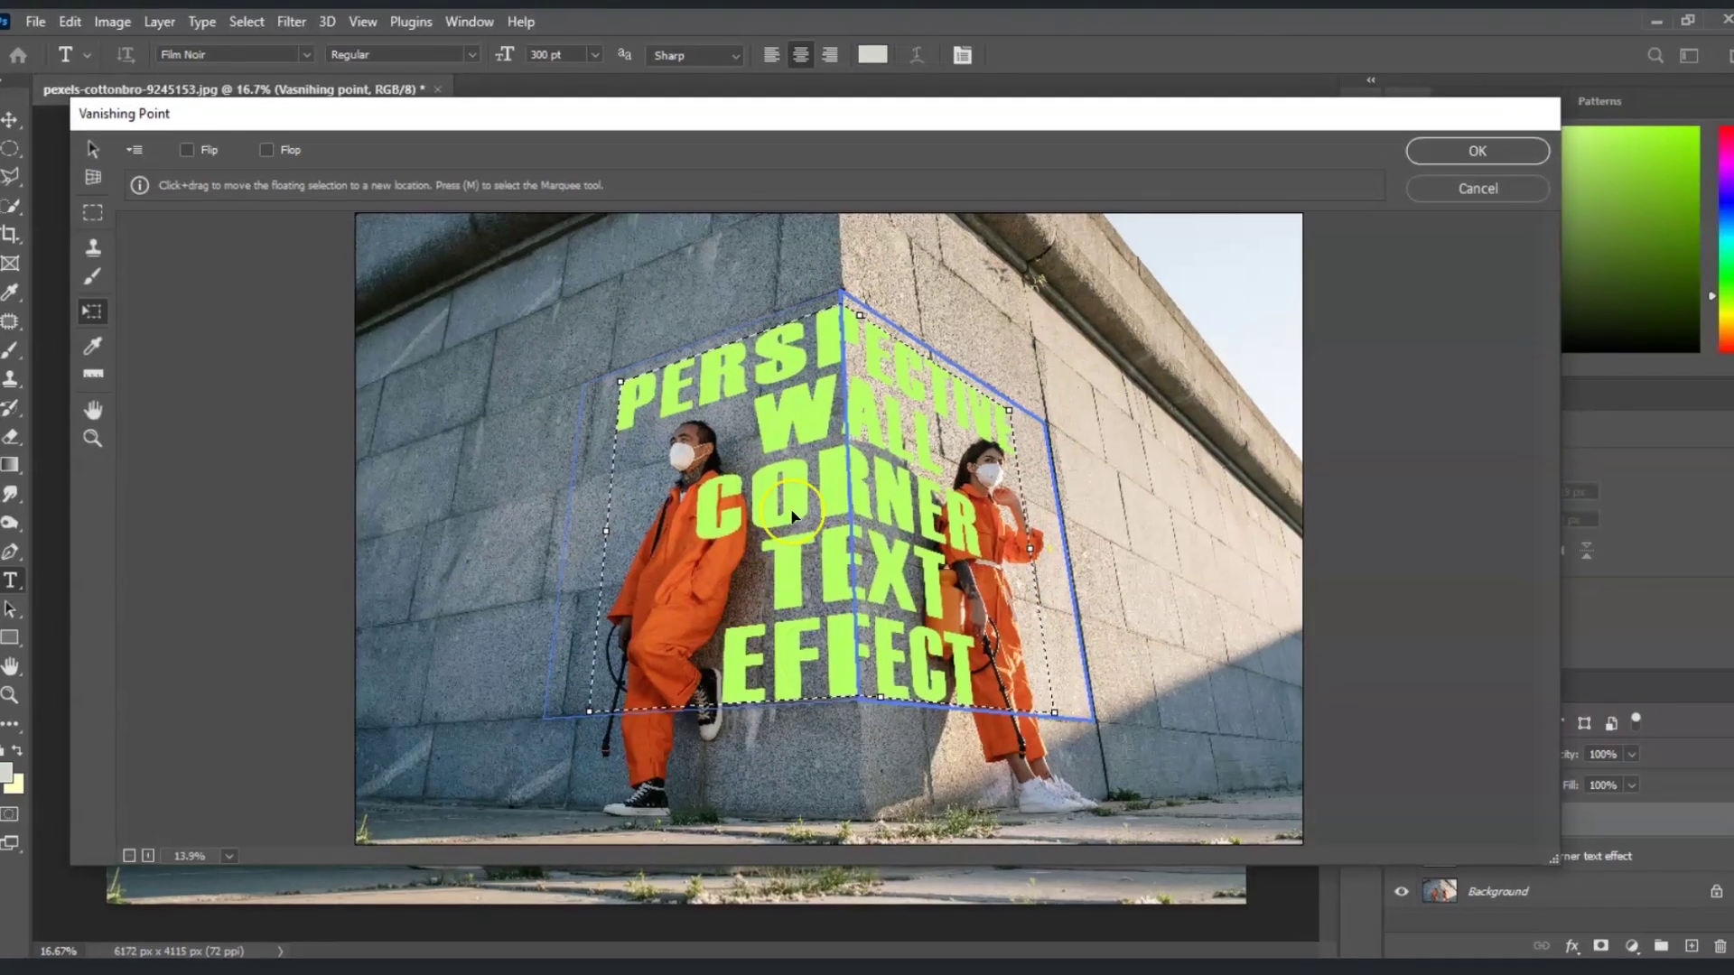
Apply the Vanishing Point filter and set the lettering layer's blend mode to Overlay
click(1460, 160)
click(1445, 754)
click(1436, 474)
Split the layer's Underlying Layer Blend If sliders in Blending Options so the wall texture shows through the text
right_click(1535, 819)
click(1310, 63)
drag(1484, 666, 1406, 650)
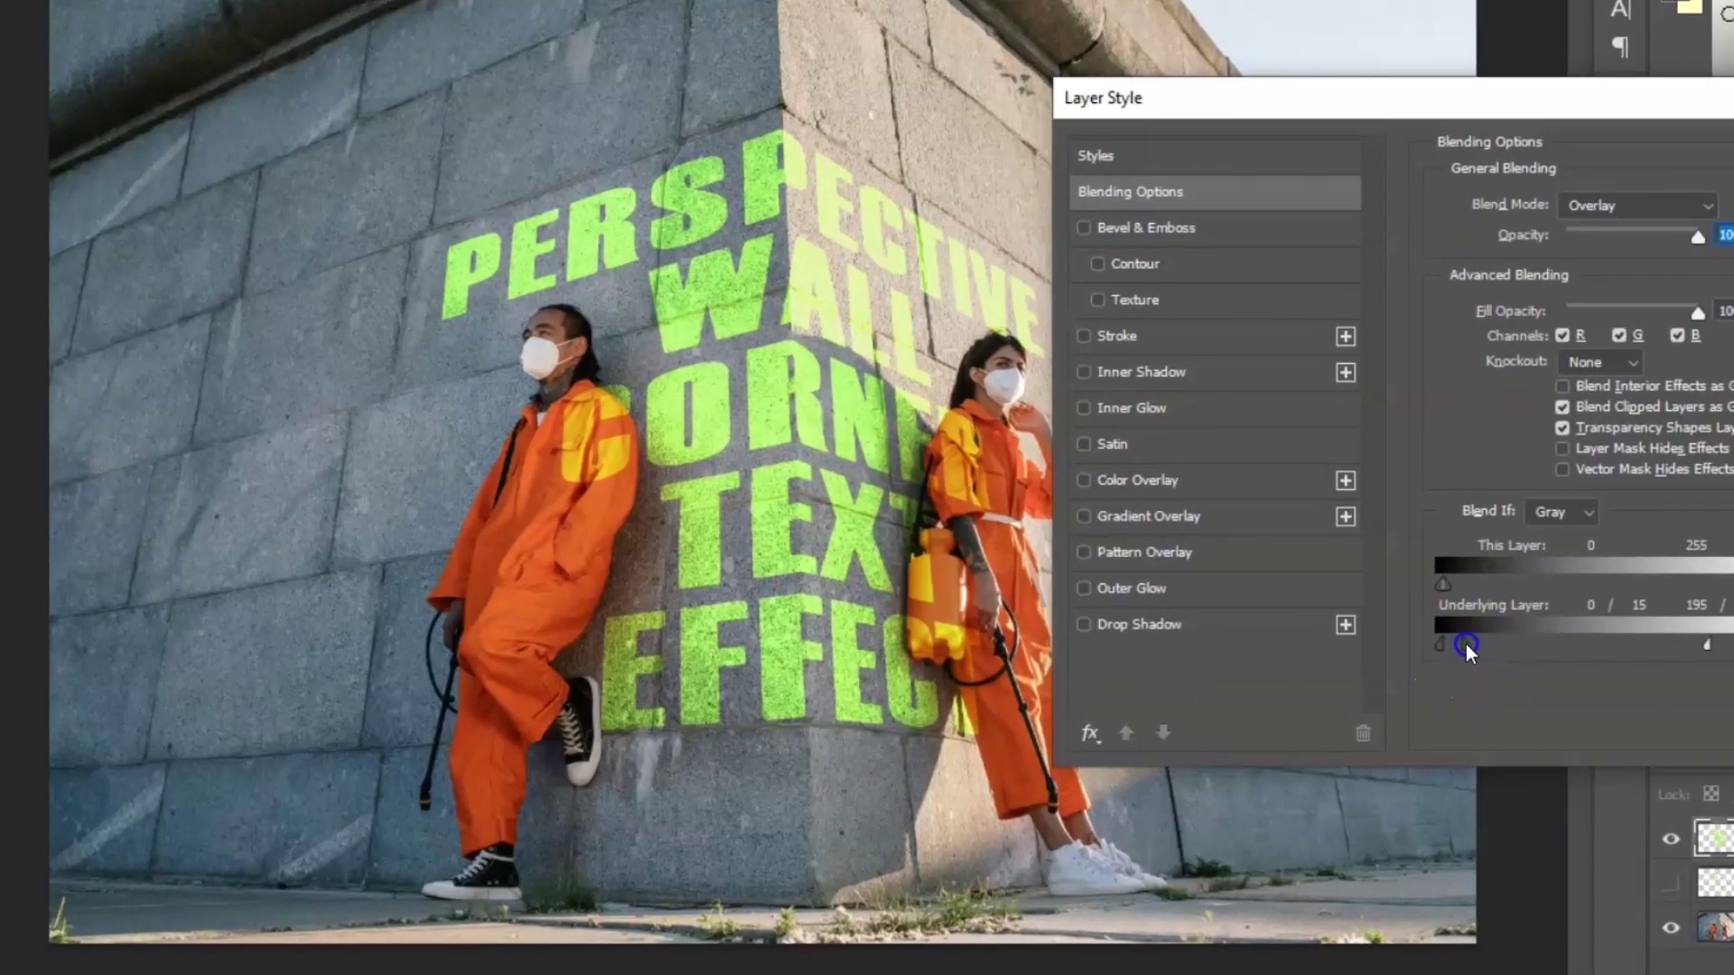
key(Return)
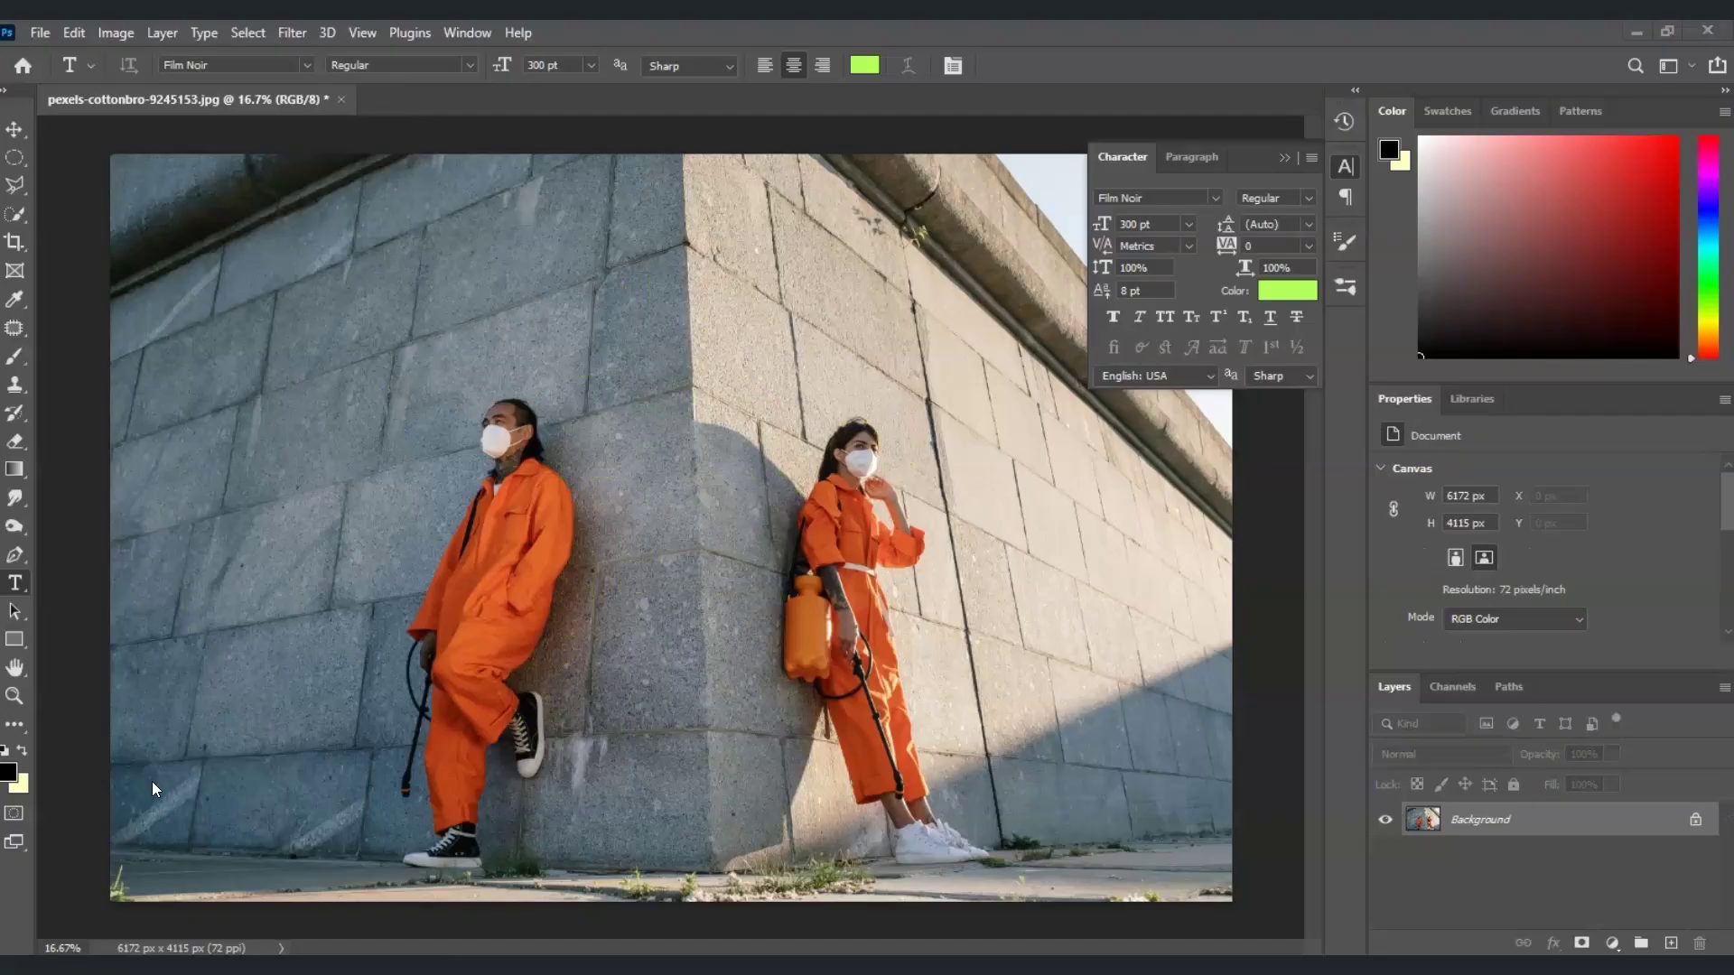
Select the Type tool and set the text colour to light green b1ff56
click(1040, 440)
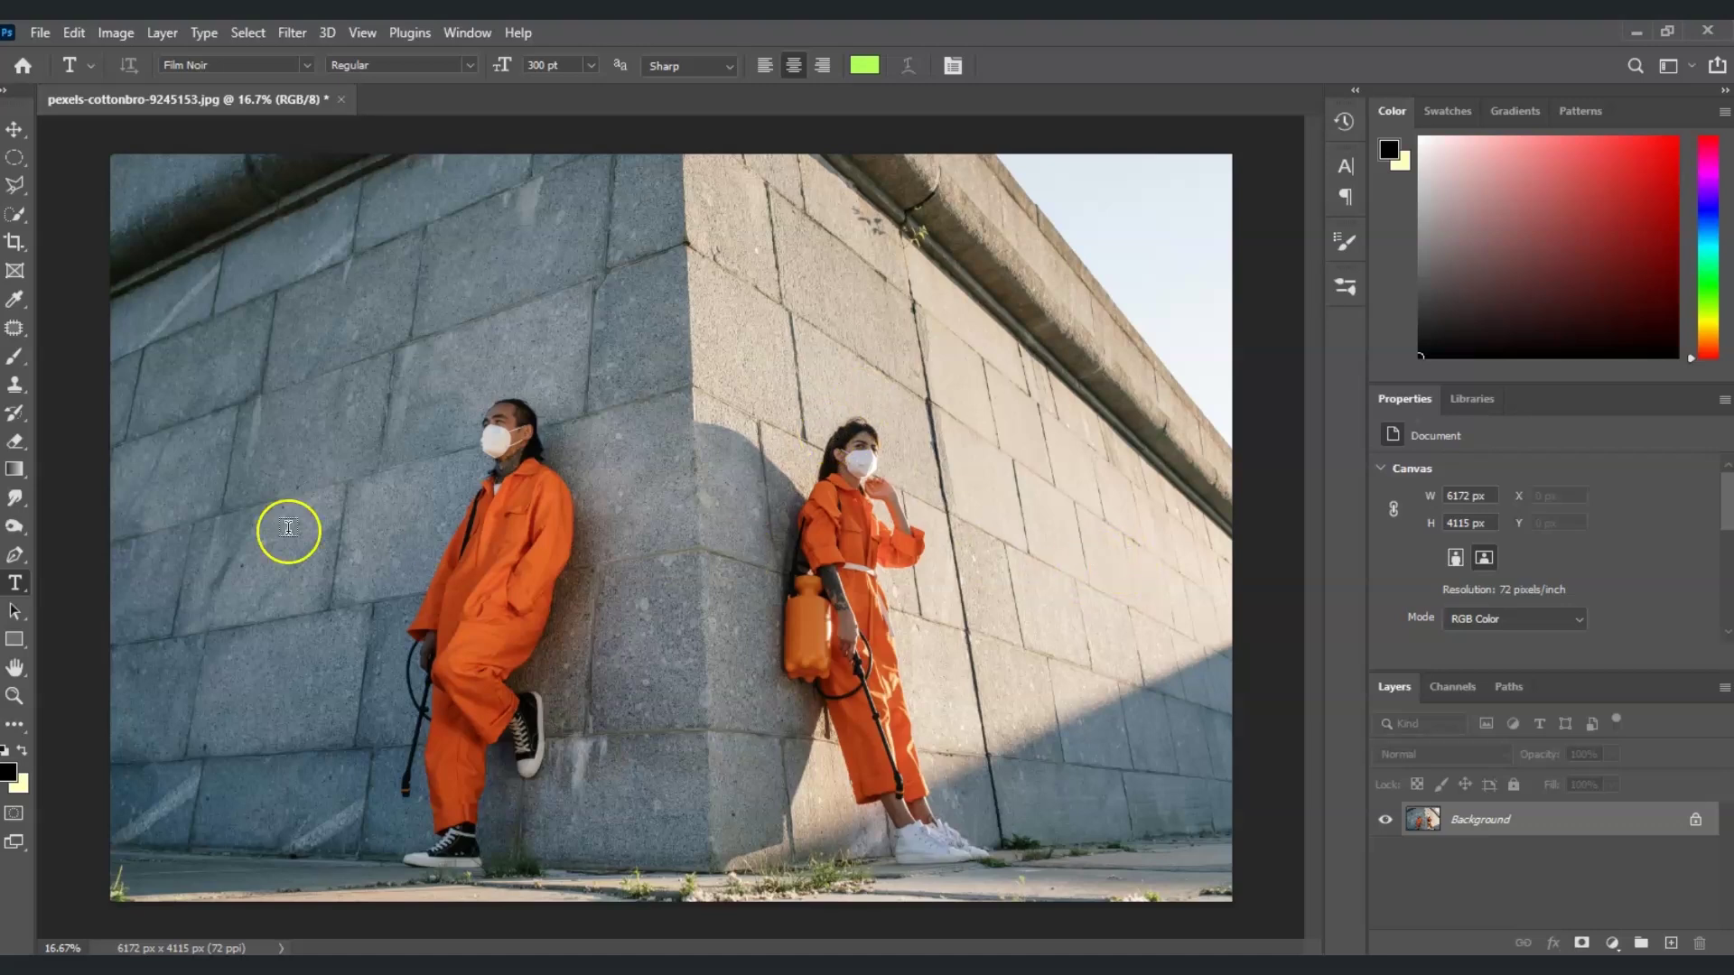
click(17, 588)
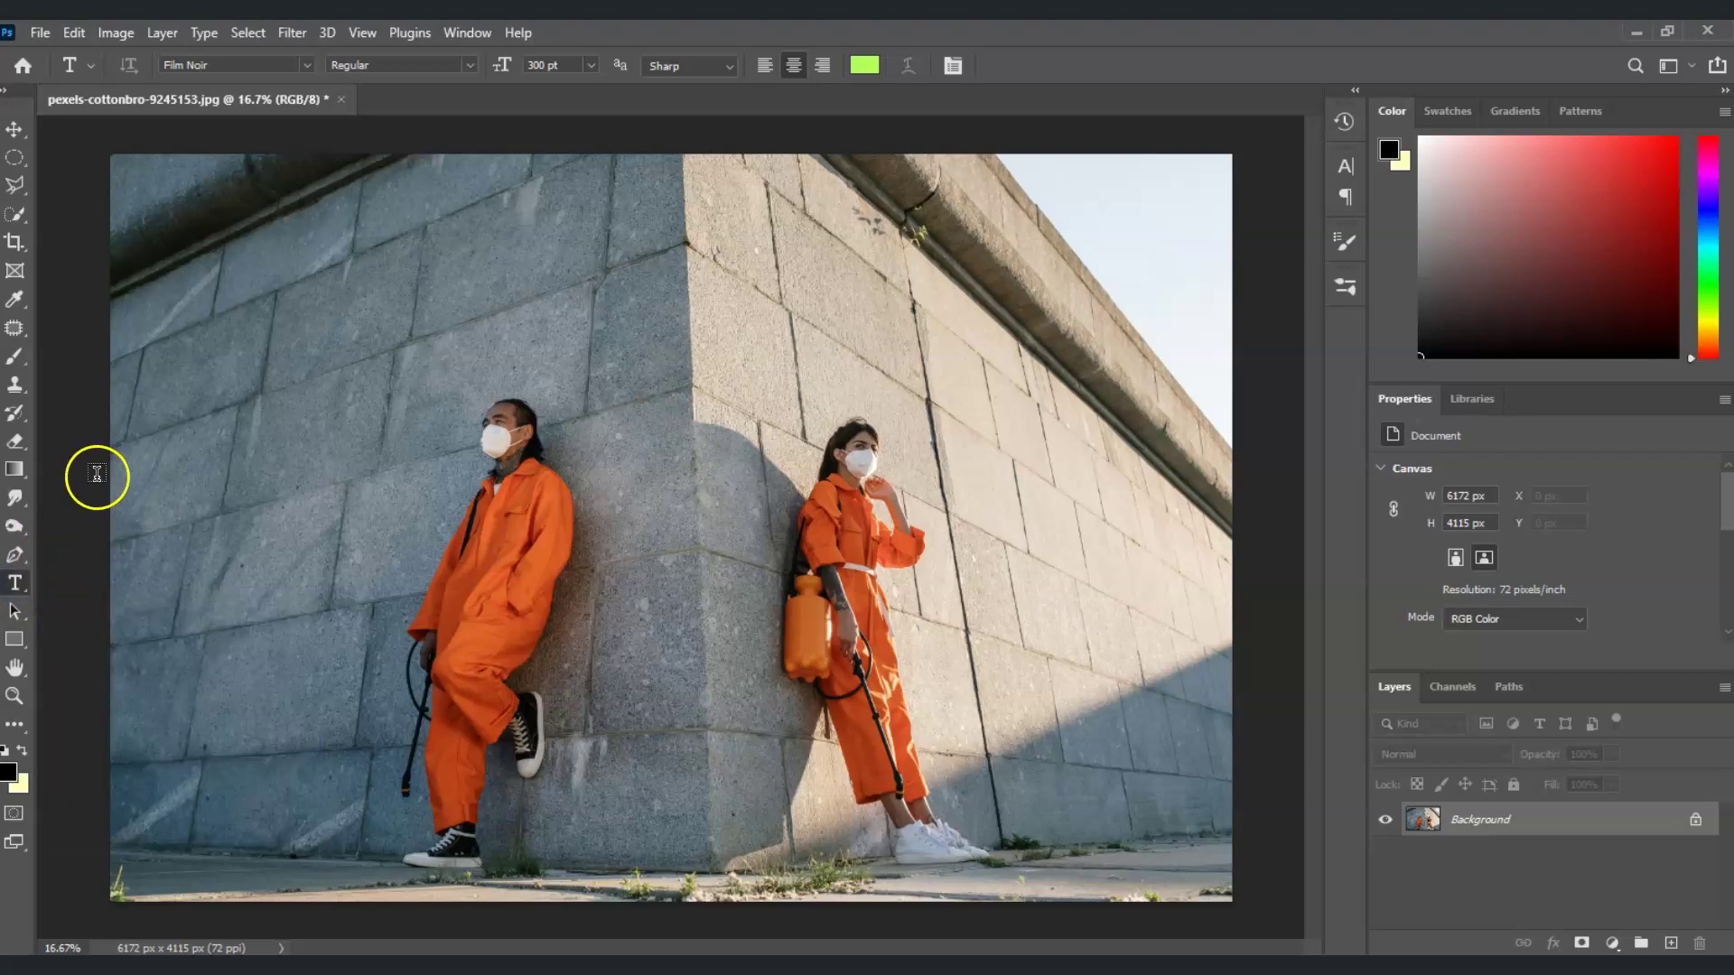
click(860, 65)
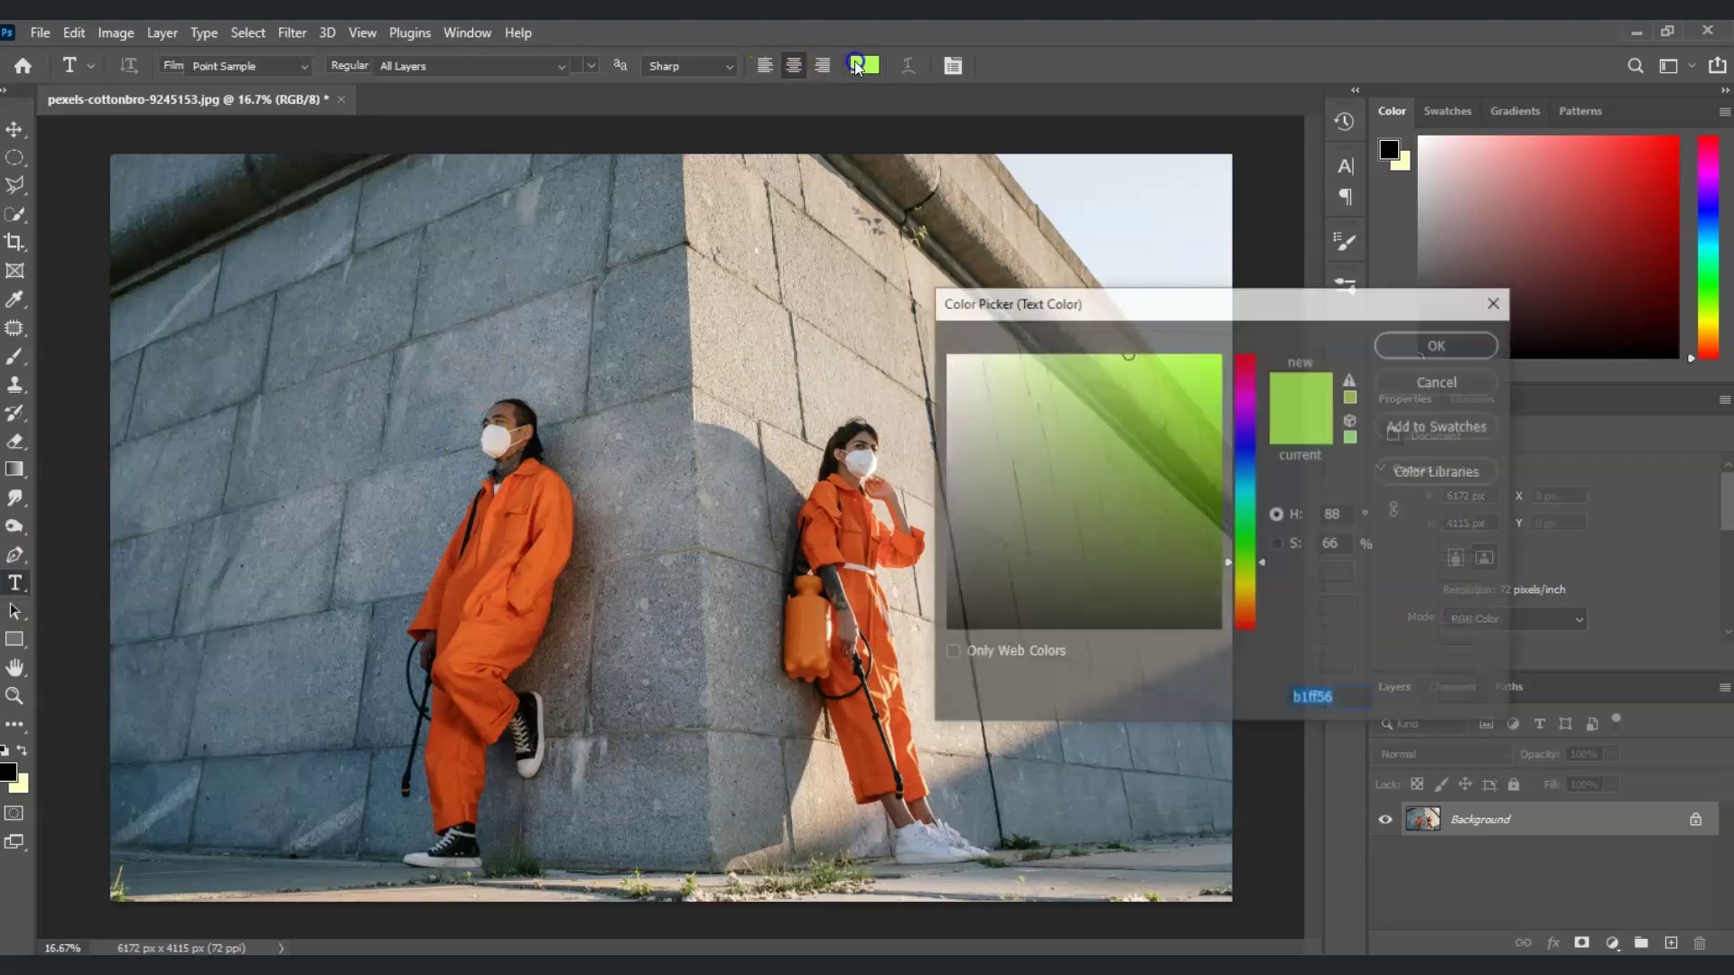
click(1437, 343)
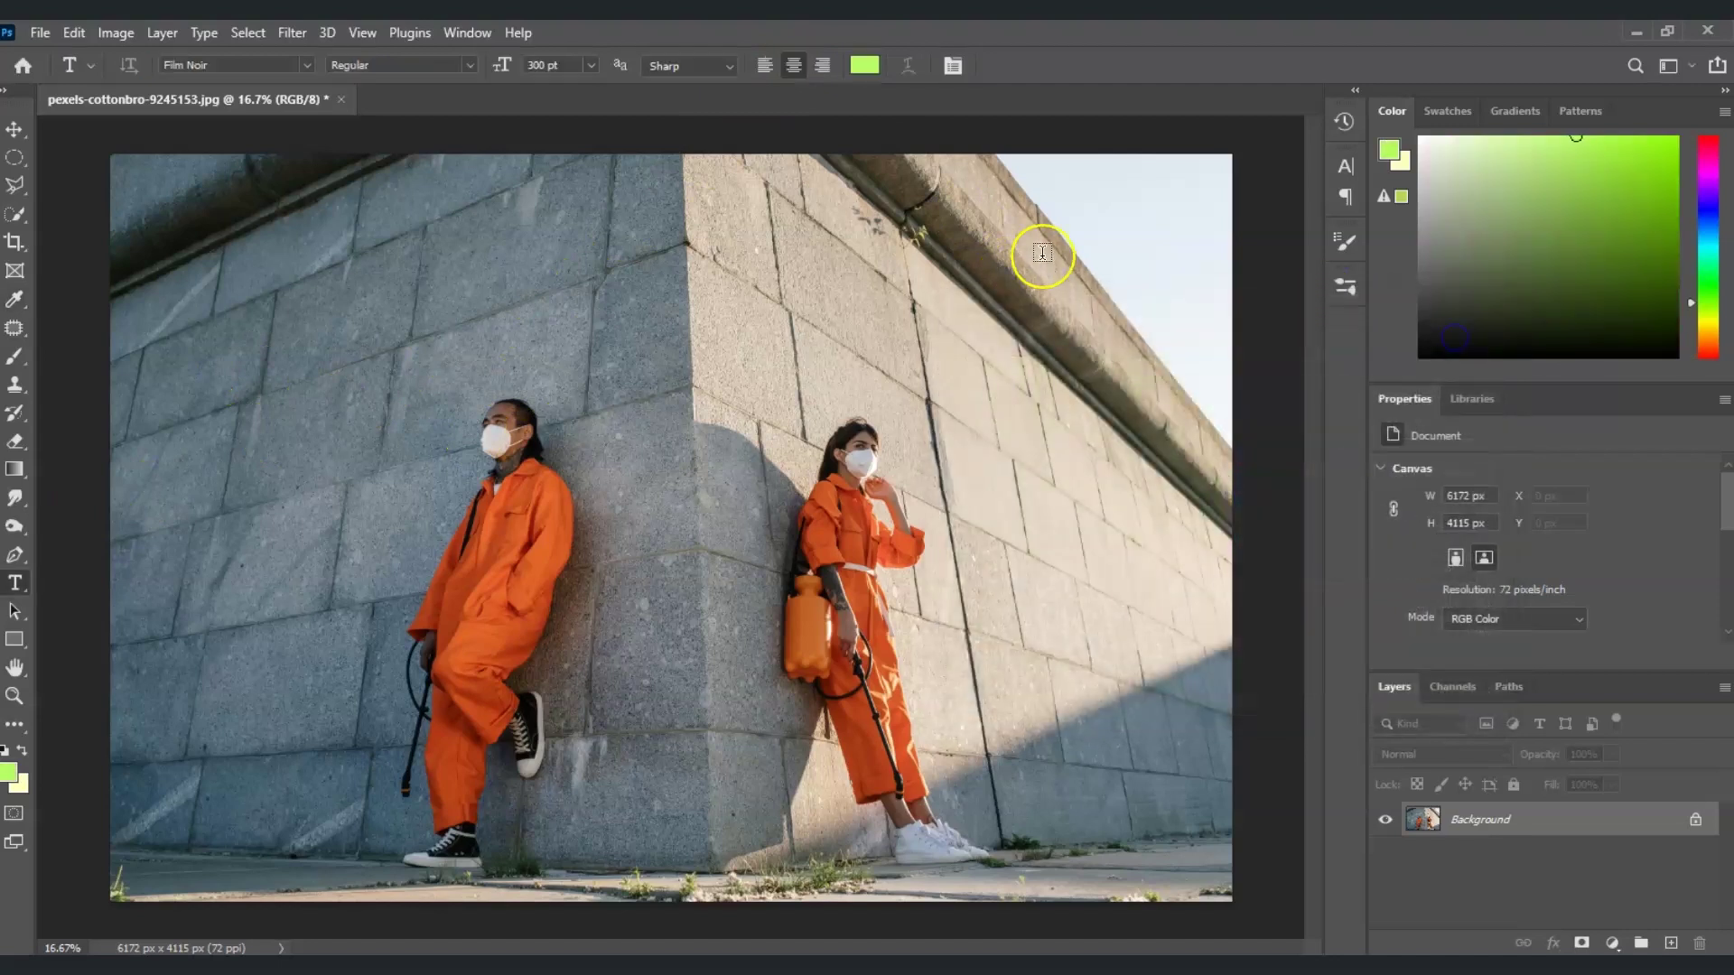
Add a text layer near the upper wall corner, replacing the placeholder with the lines PERSPECTIVE and WALL
click(601, 291)
click(630, 288)
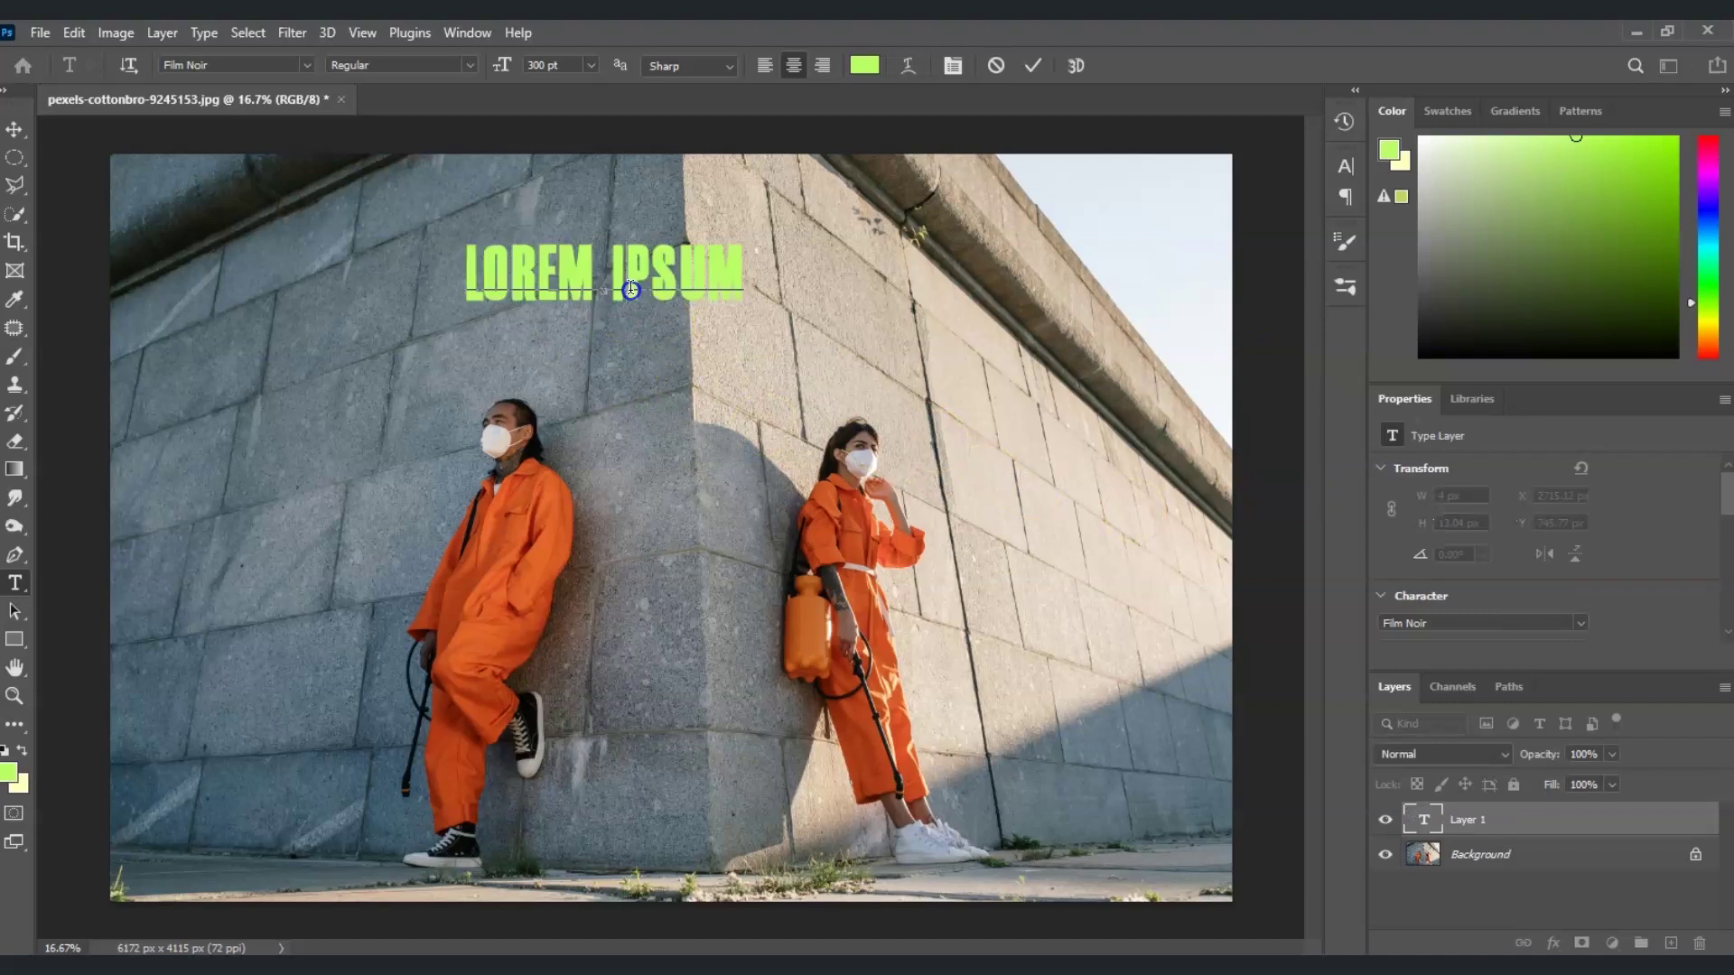
drag(456, 273, 727, 271)
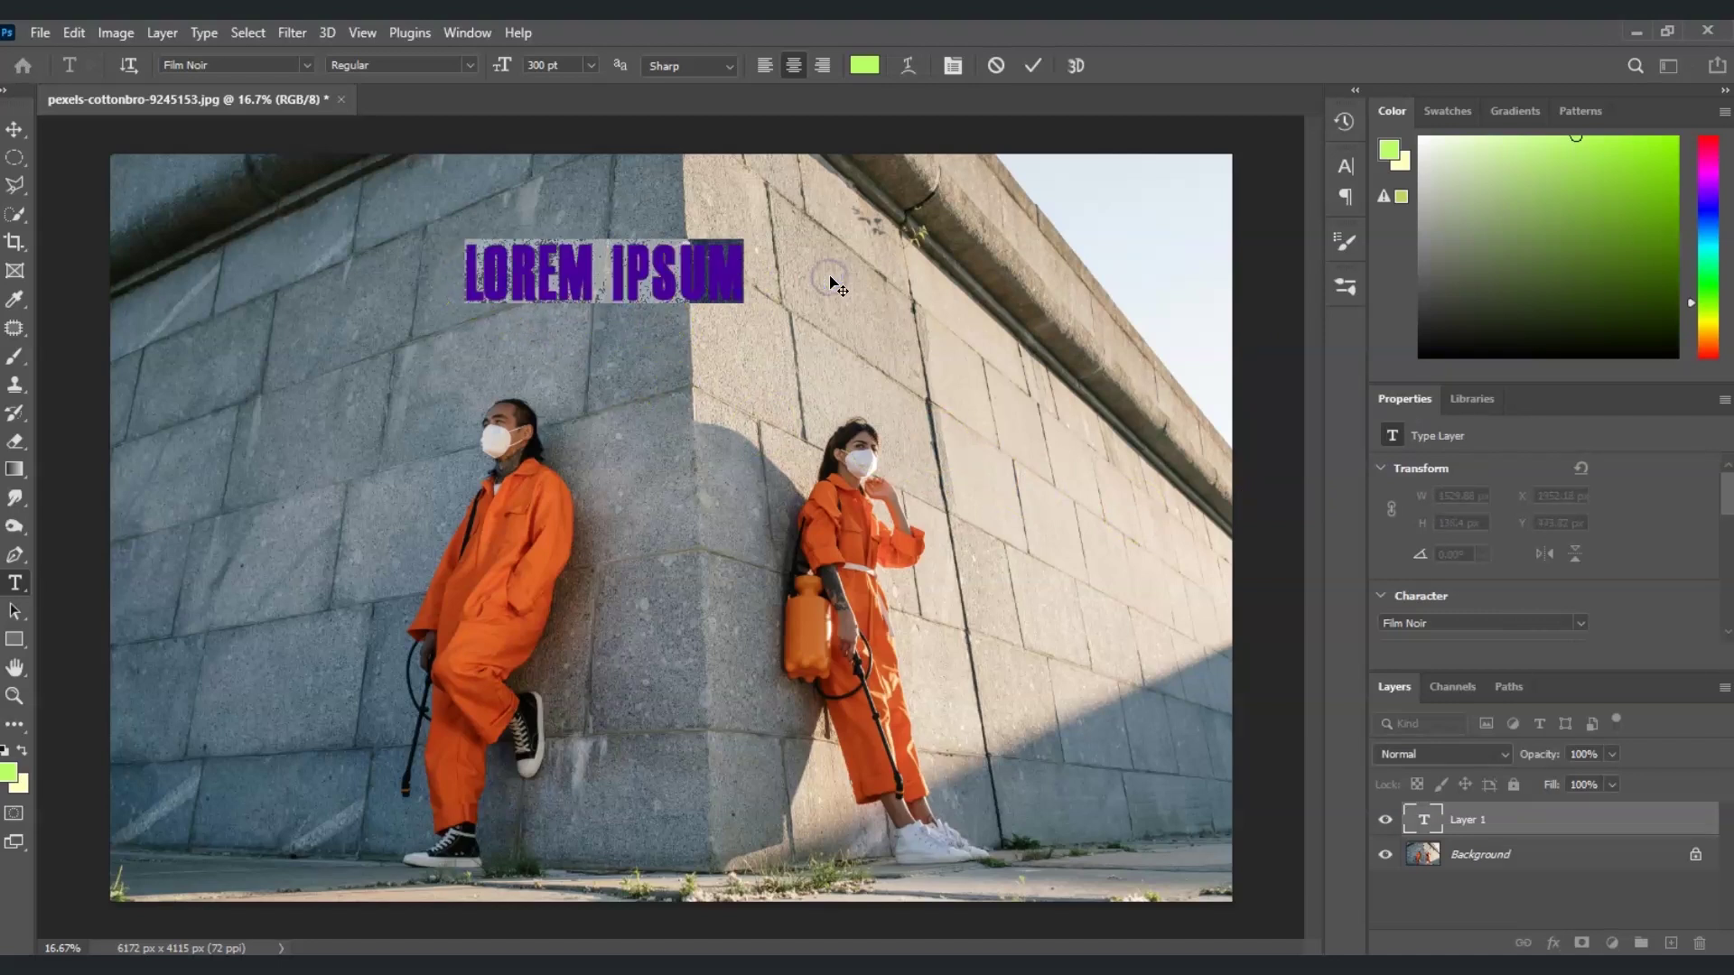
text(PERSPECTIVE)
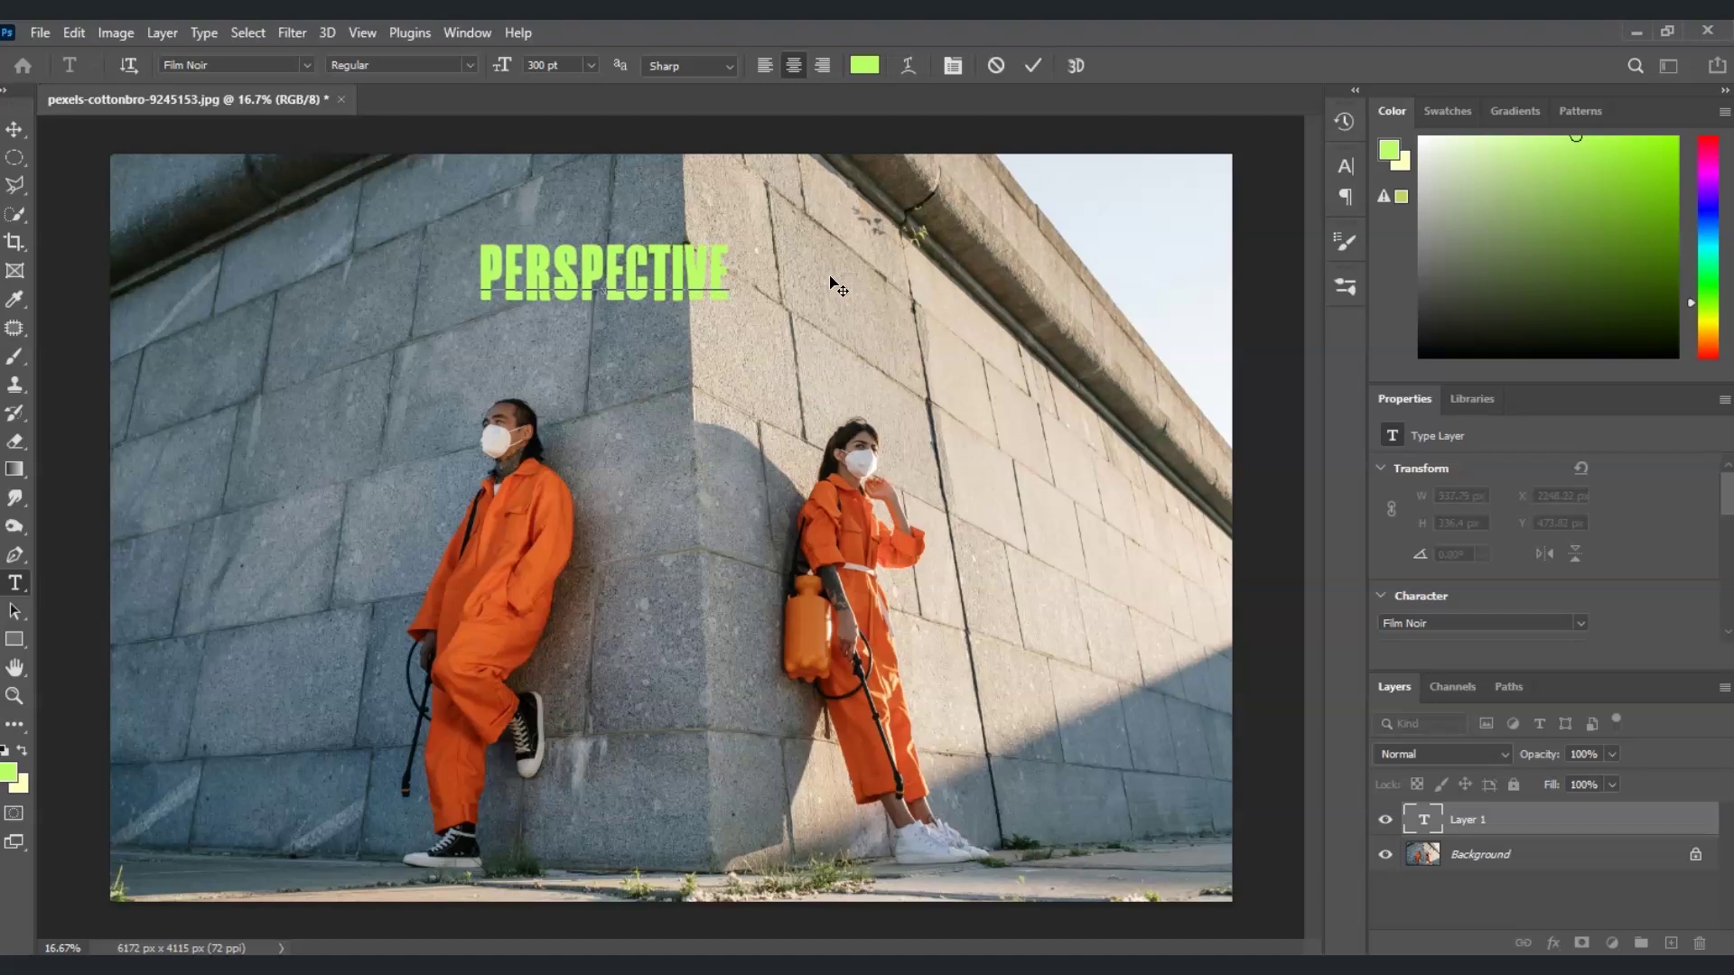
key(Return)
text(WALL)
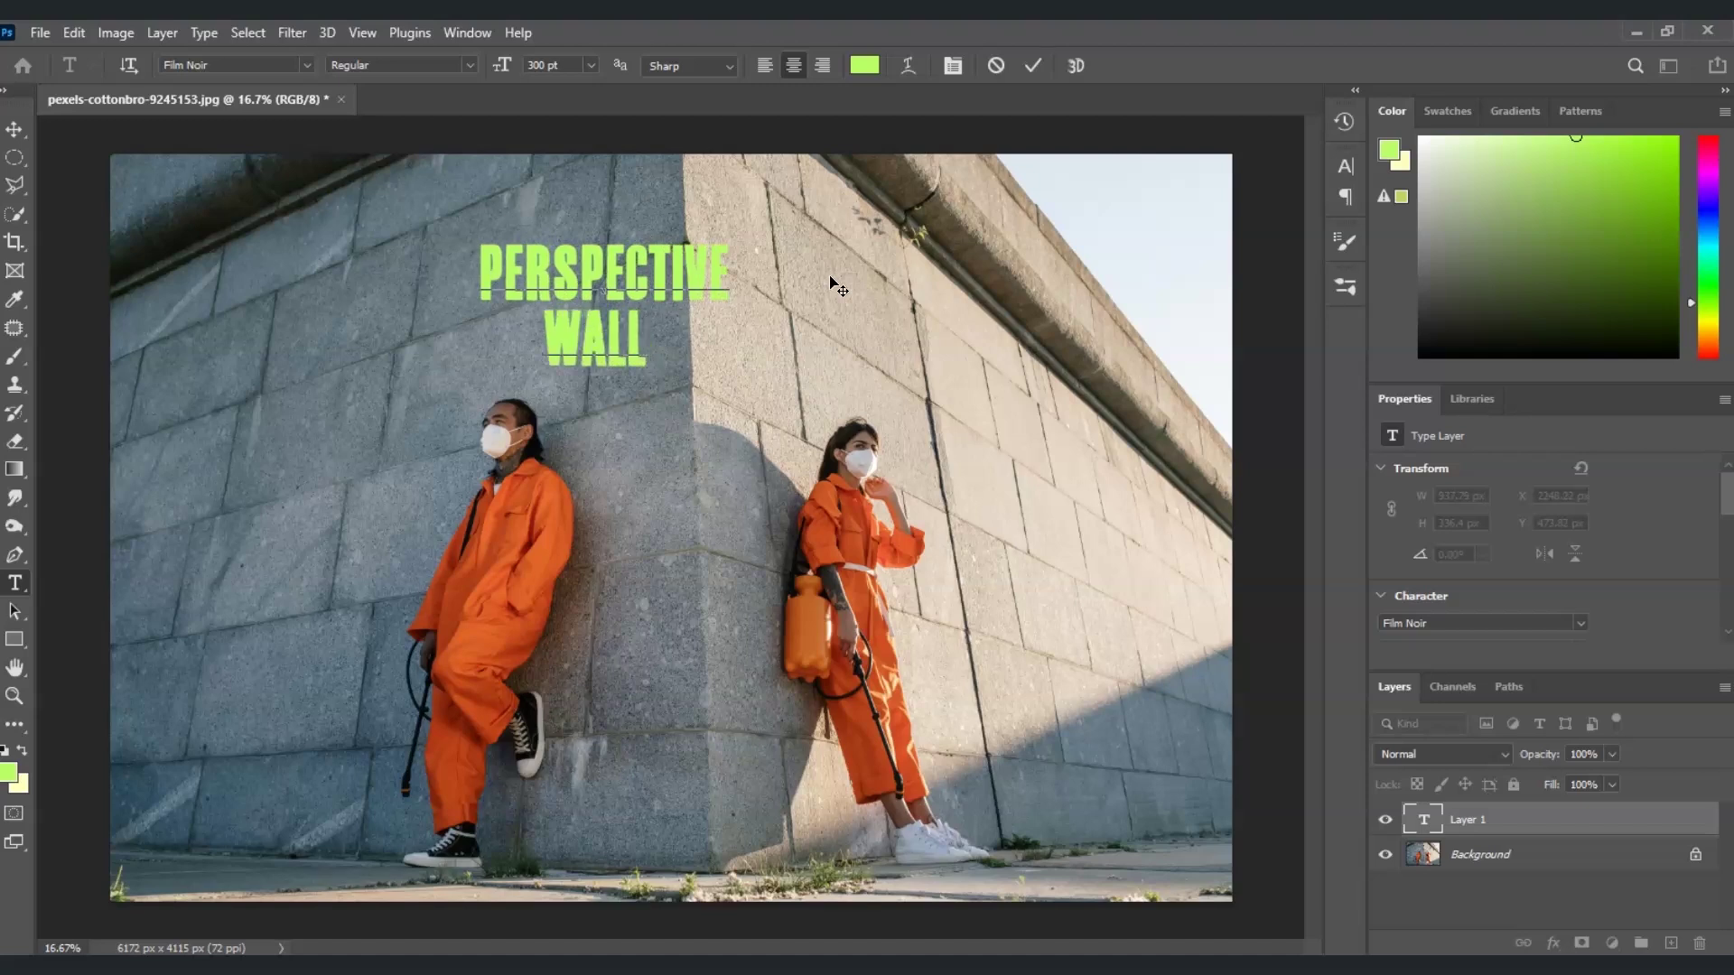
Continue the text with CORNER, TEXT and EFFECT on separate lines, and commit it
text( COR)
key(BackSpace)
key(BackSpace)
key(BackSpace)
key(BackSpace)
key(Return)
text(CORNER)
key(Return)
text(TEXT)
key(Return)
text(EFFECT)
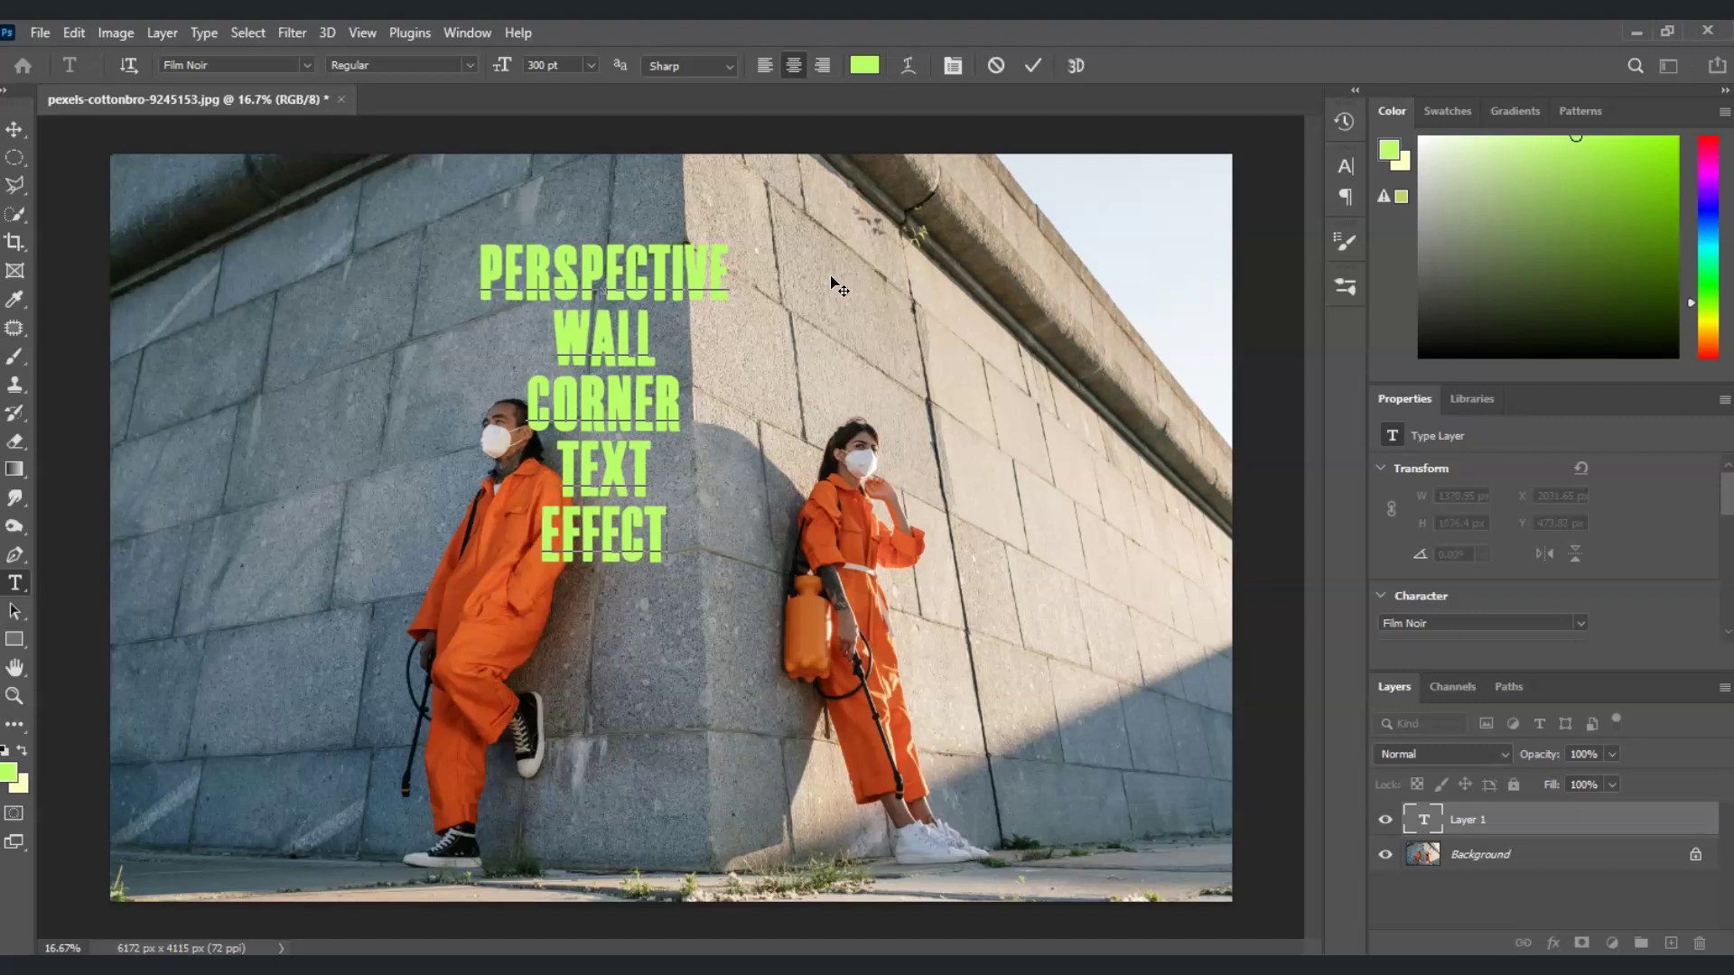
click(1529, 897)
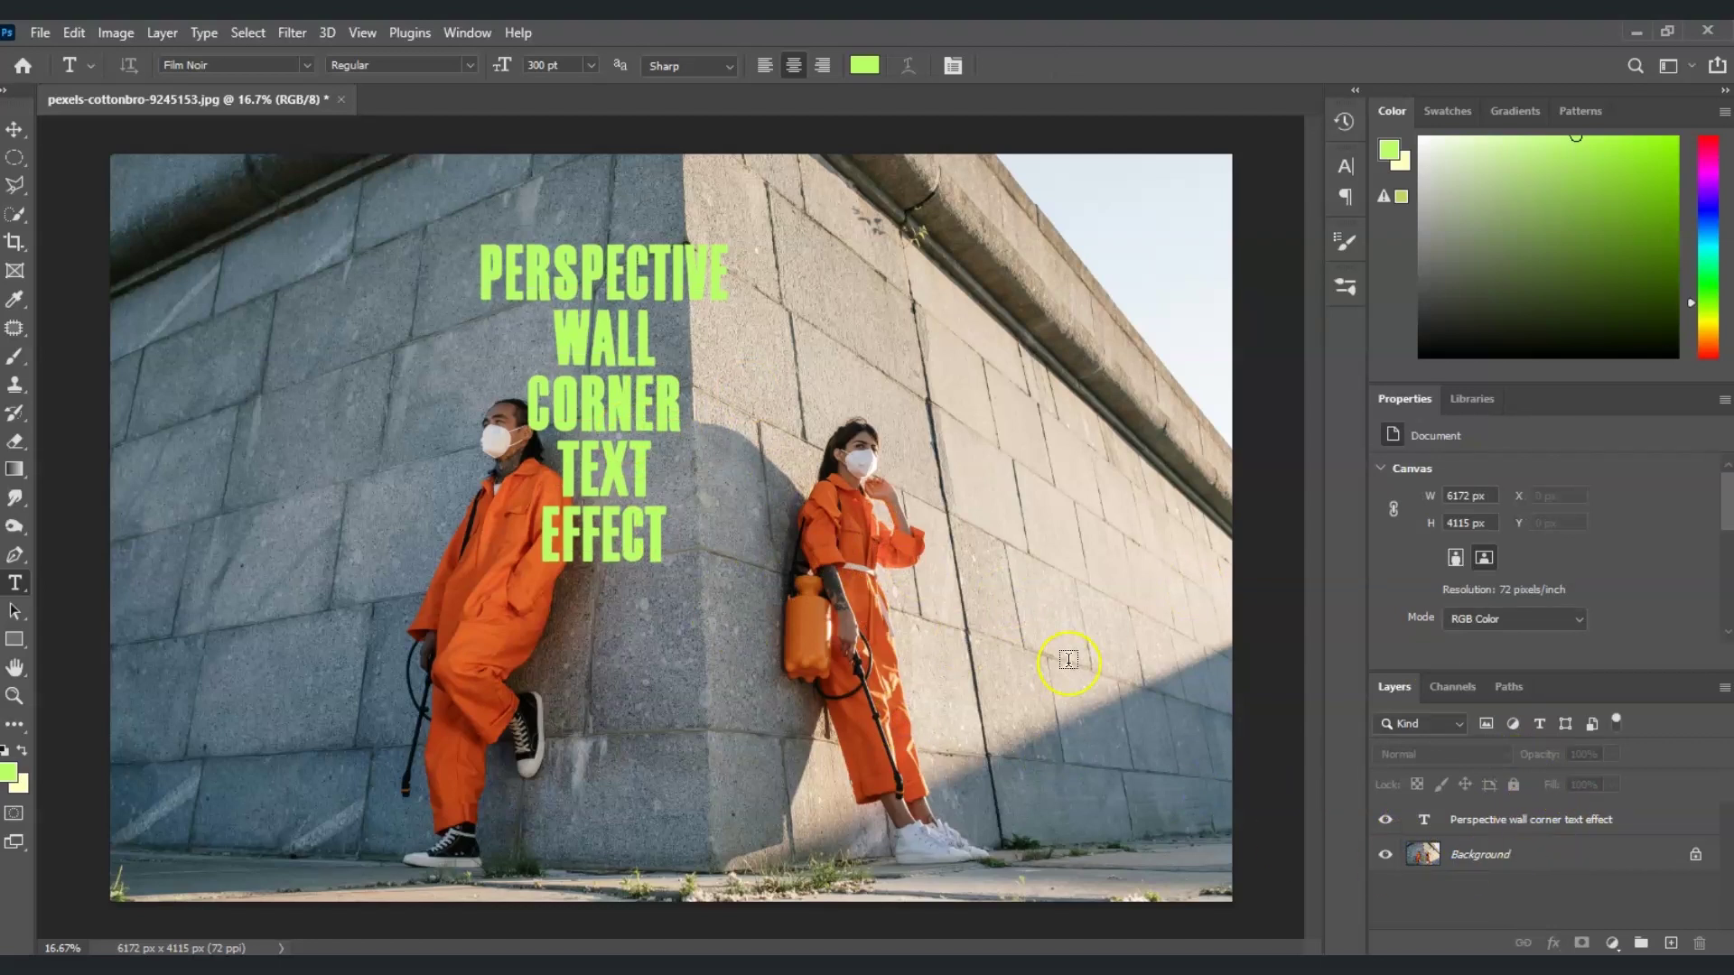
Rasterize the text layer and select the outline of its lettering for copying
right_click(1519, 823)
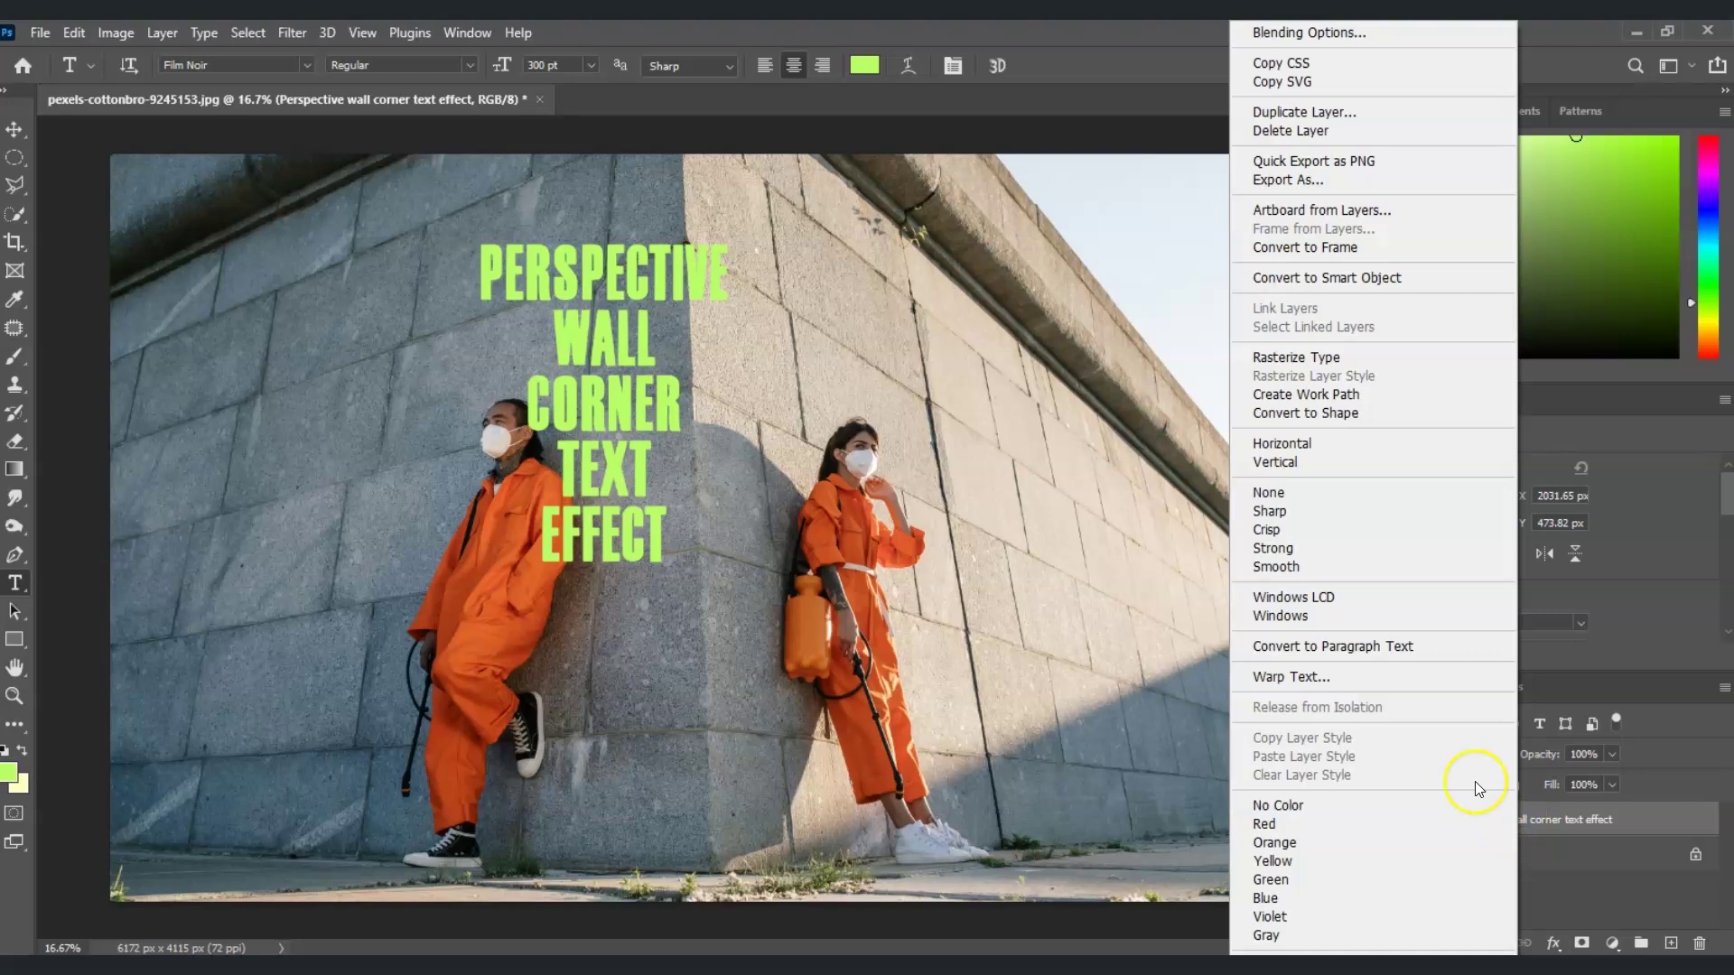
click(1310, 359)
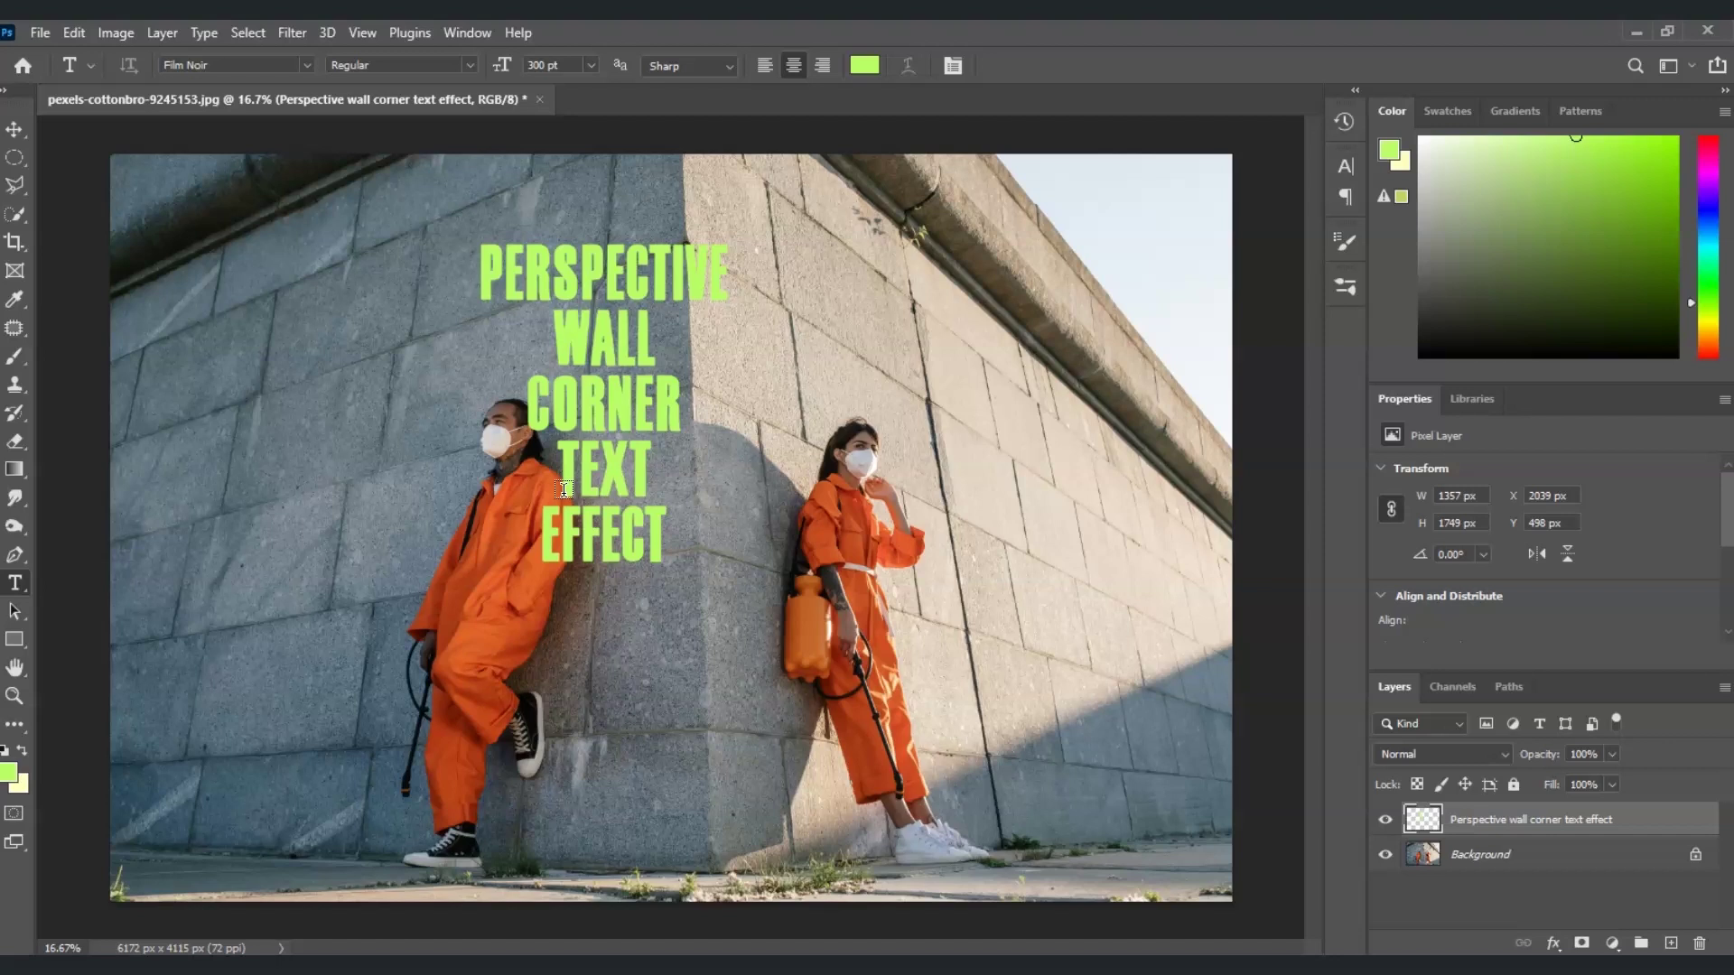
ctrl+click(1425, 820)
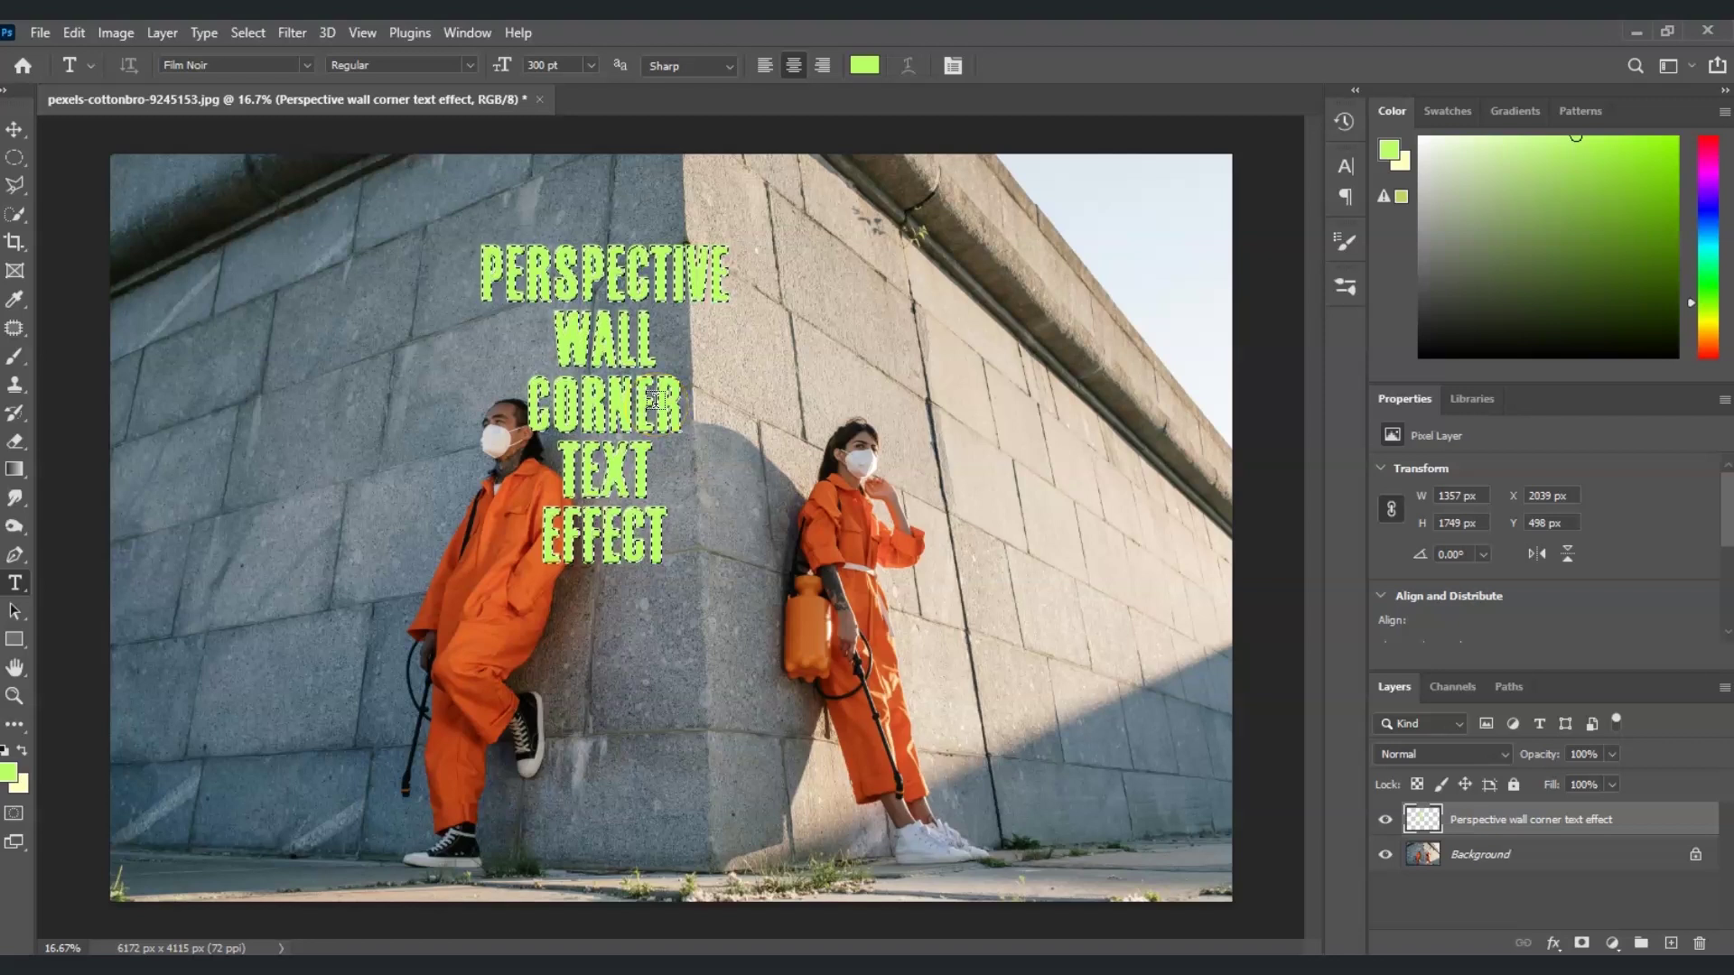
Hide the rasterized text layer and clear the selection
click(1384, 819)
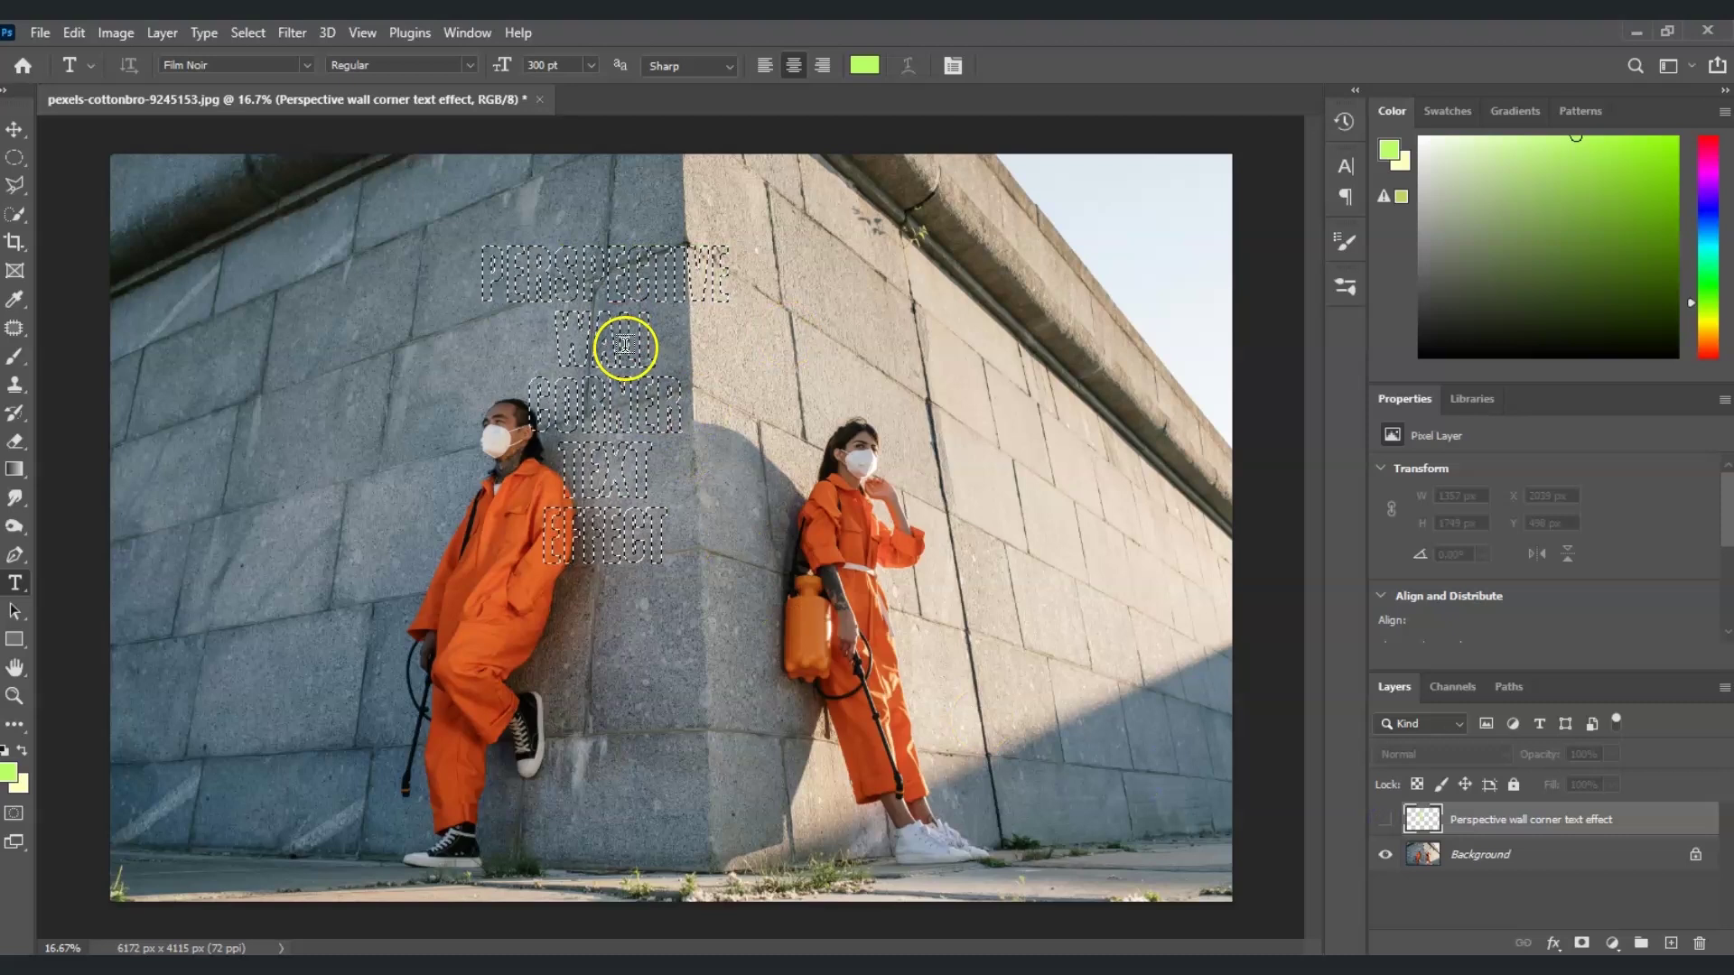
key(ctrl+d)
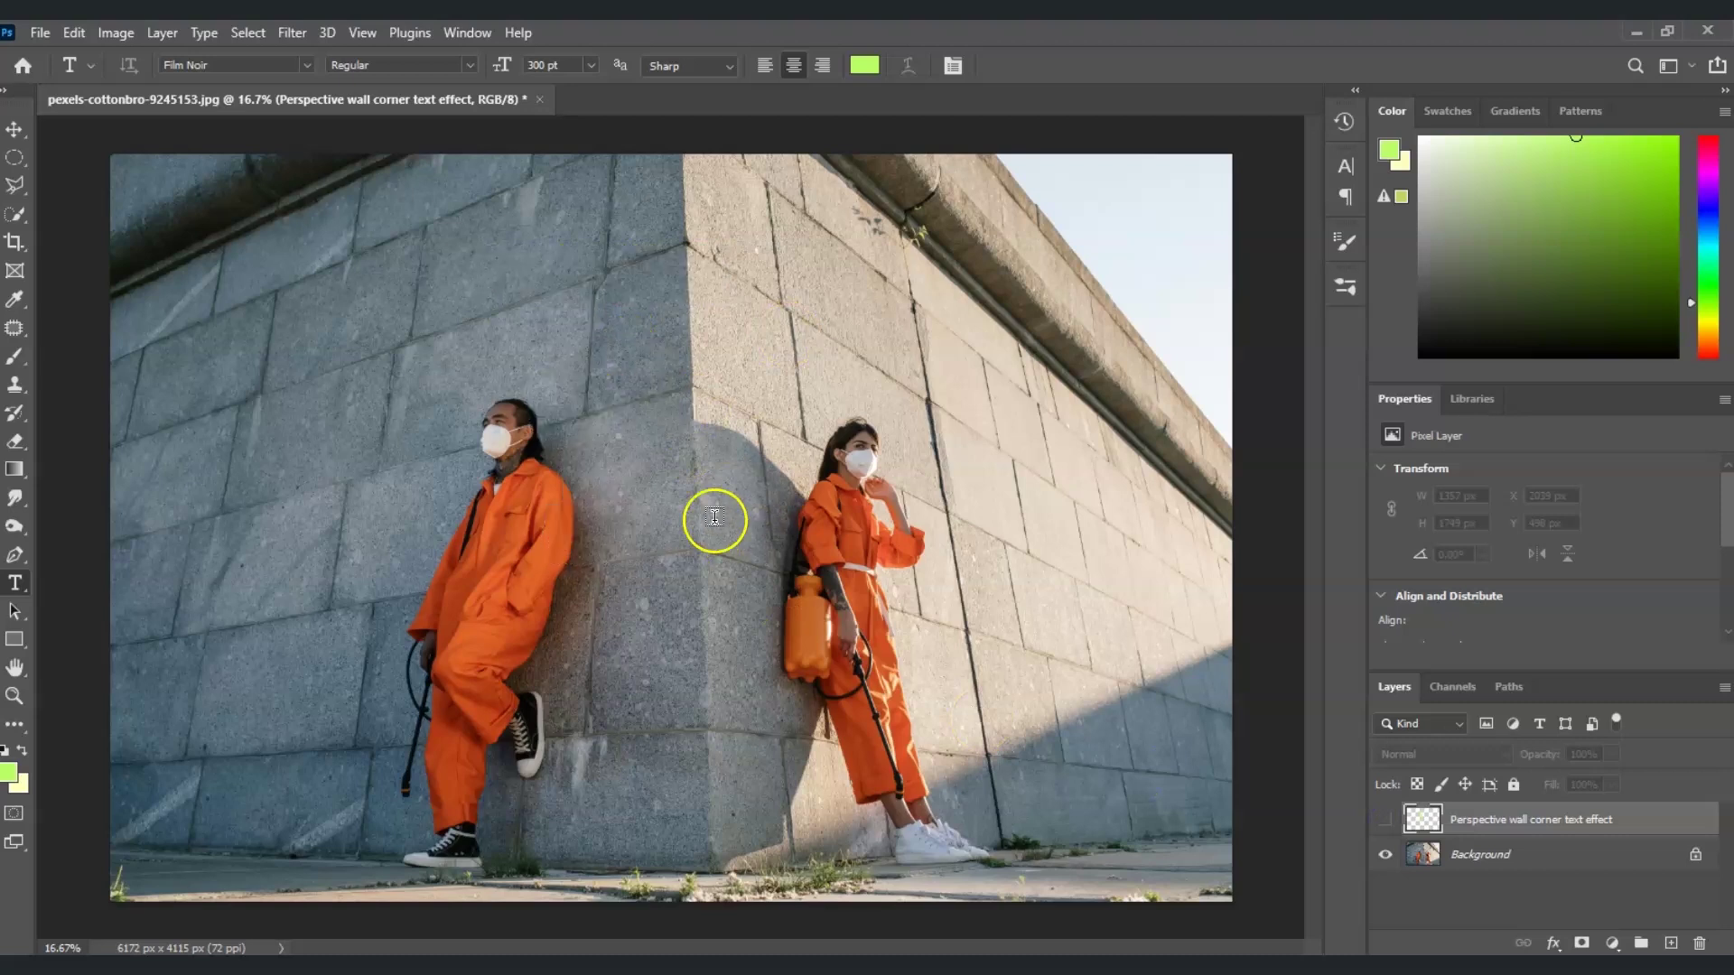
Add a new empty layer above the text layer, name it "Vasnihing point" and make it active
click(1669, 944)
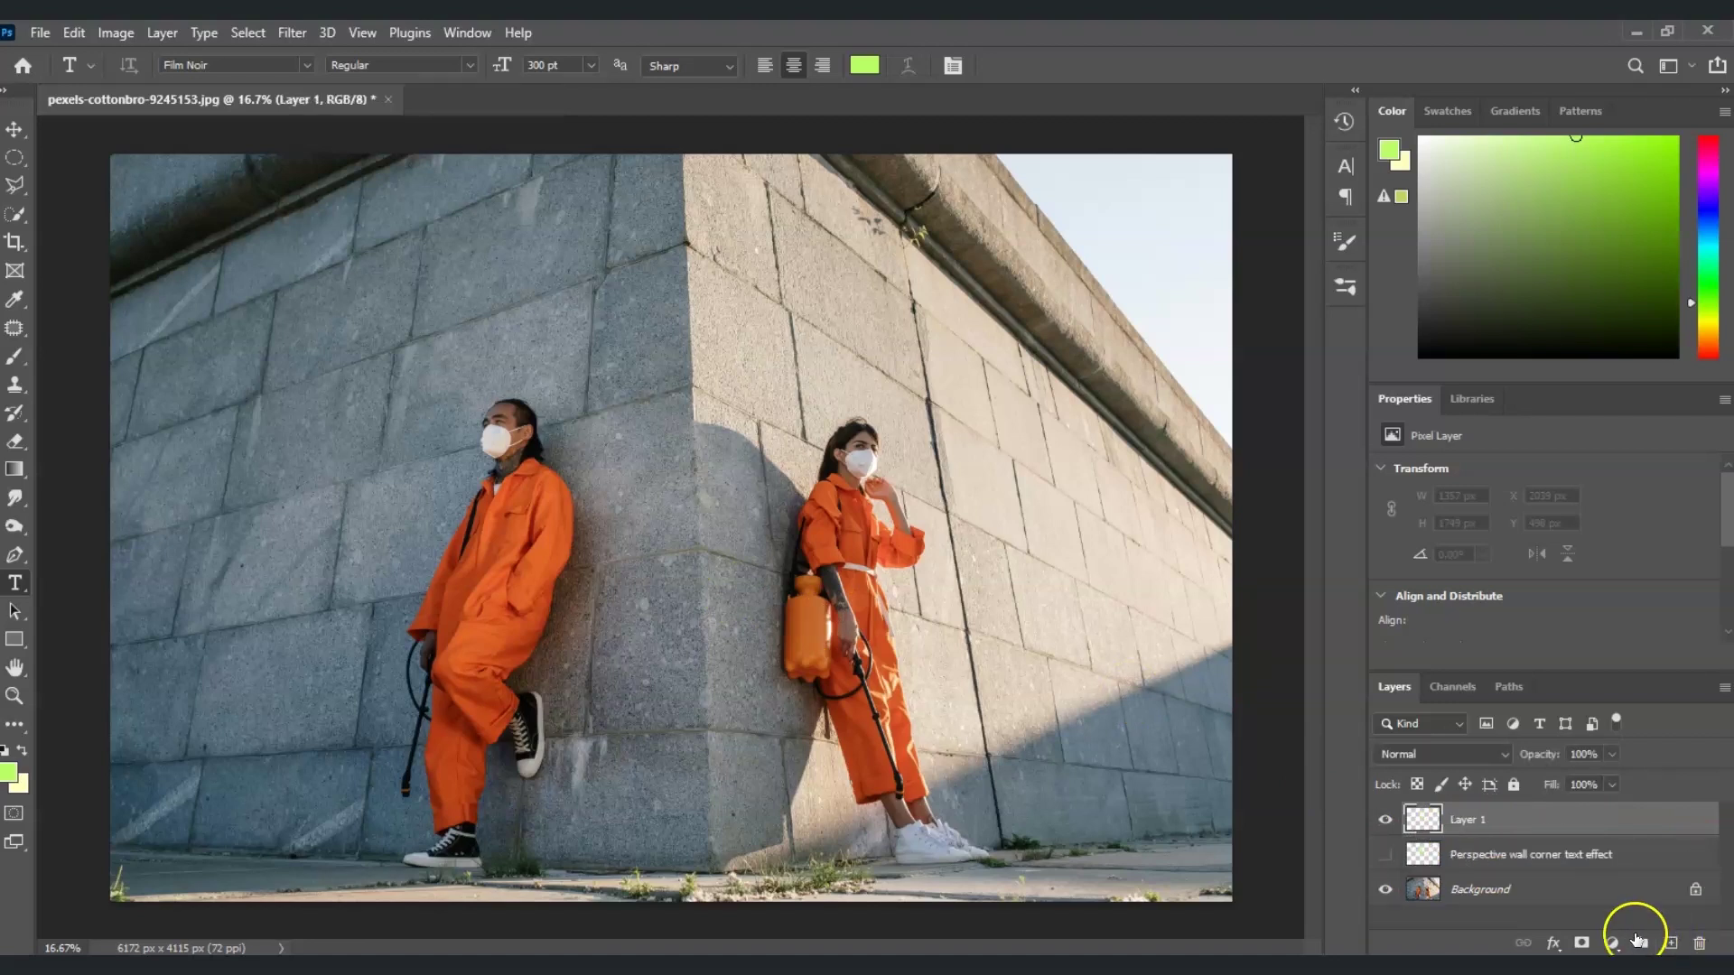
double_click(1466, 819)
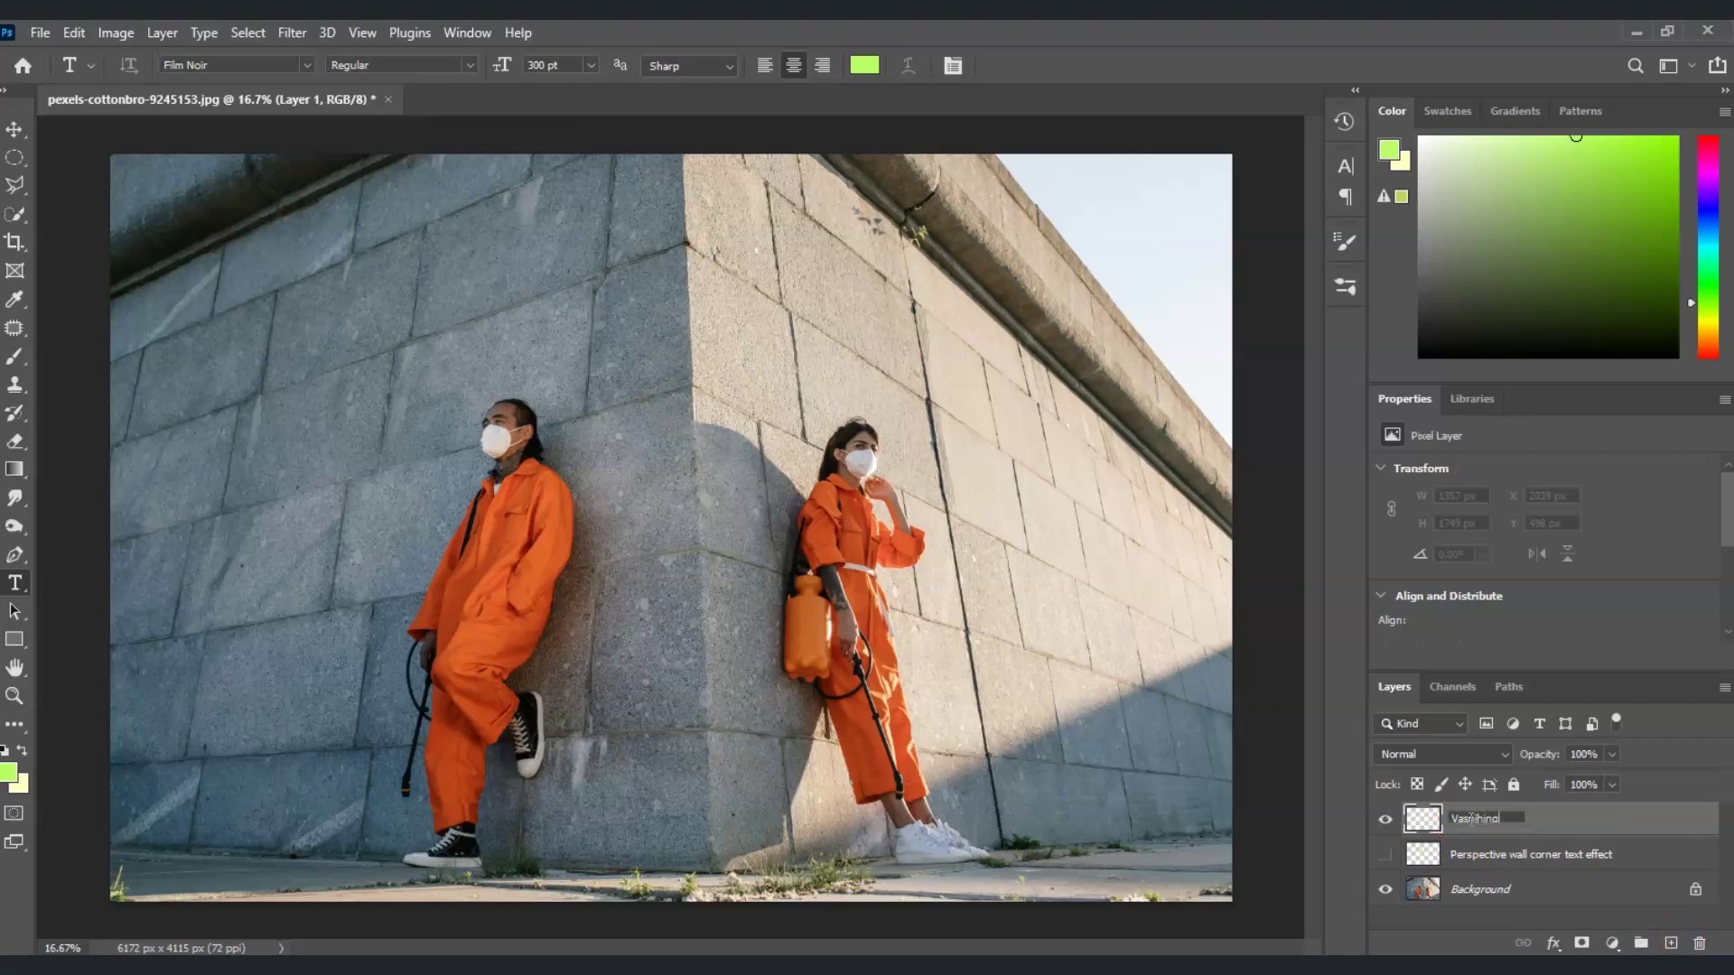
click(1506, 862)
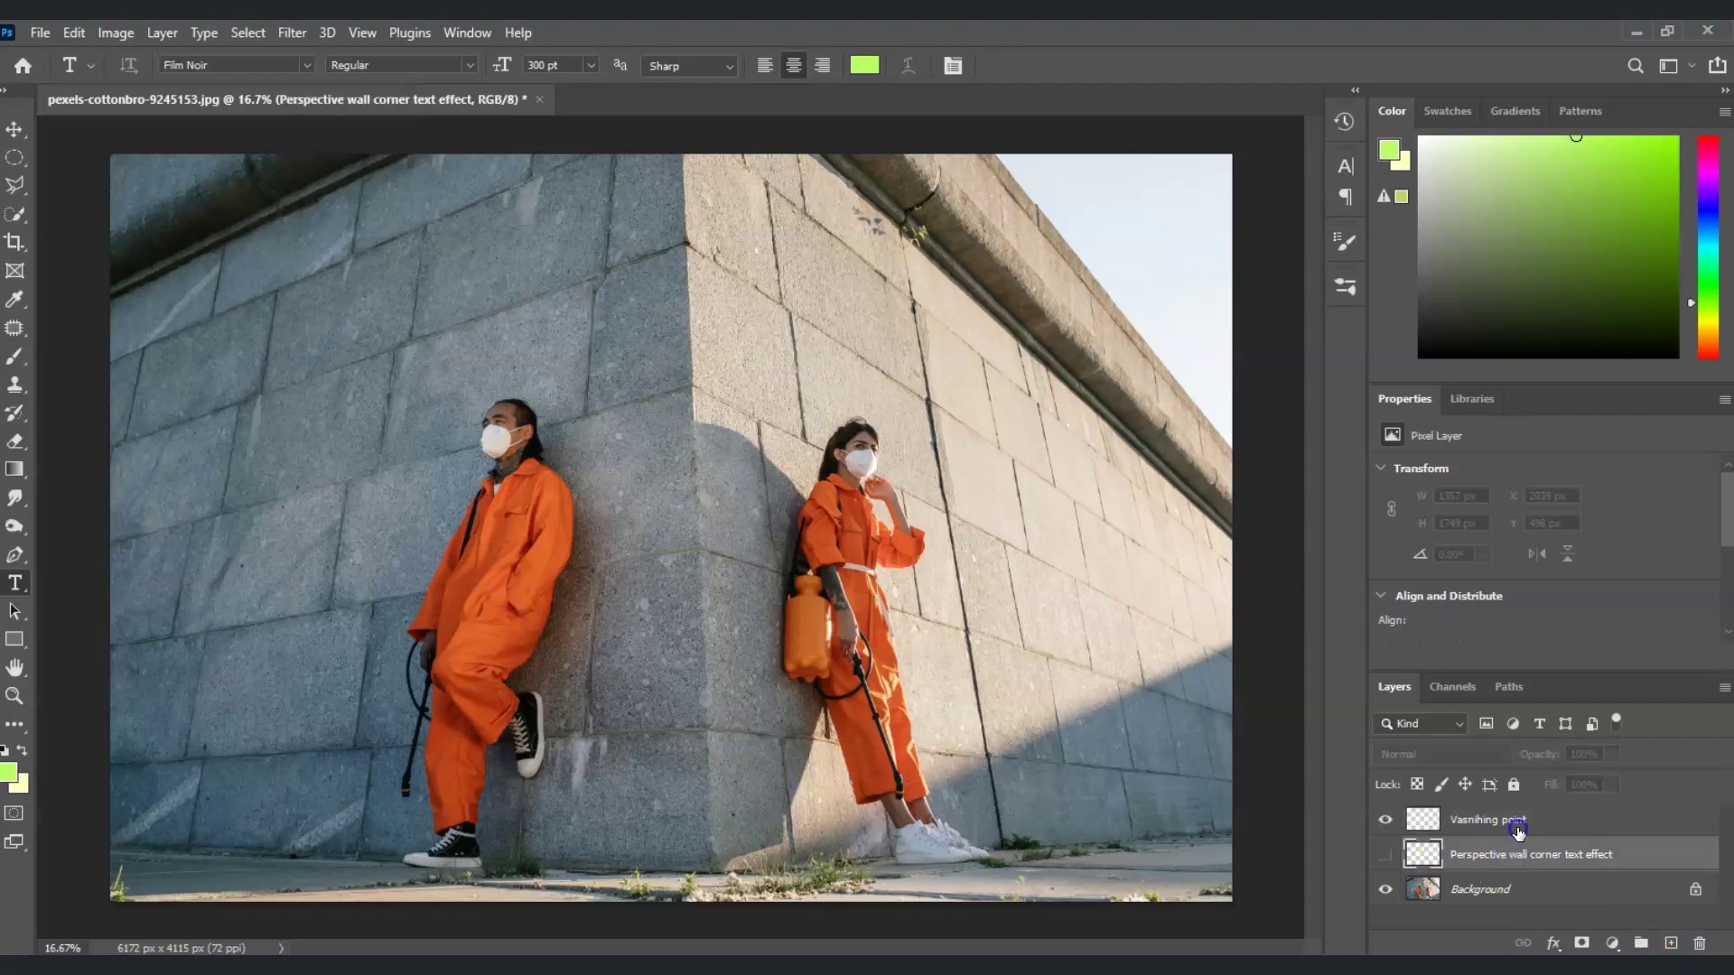
click(1518, 829)
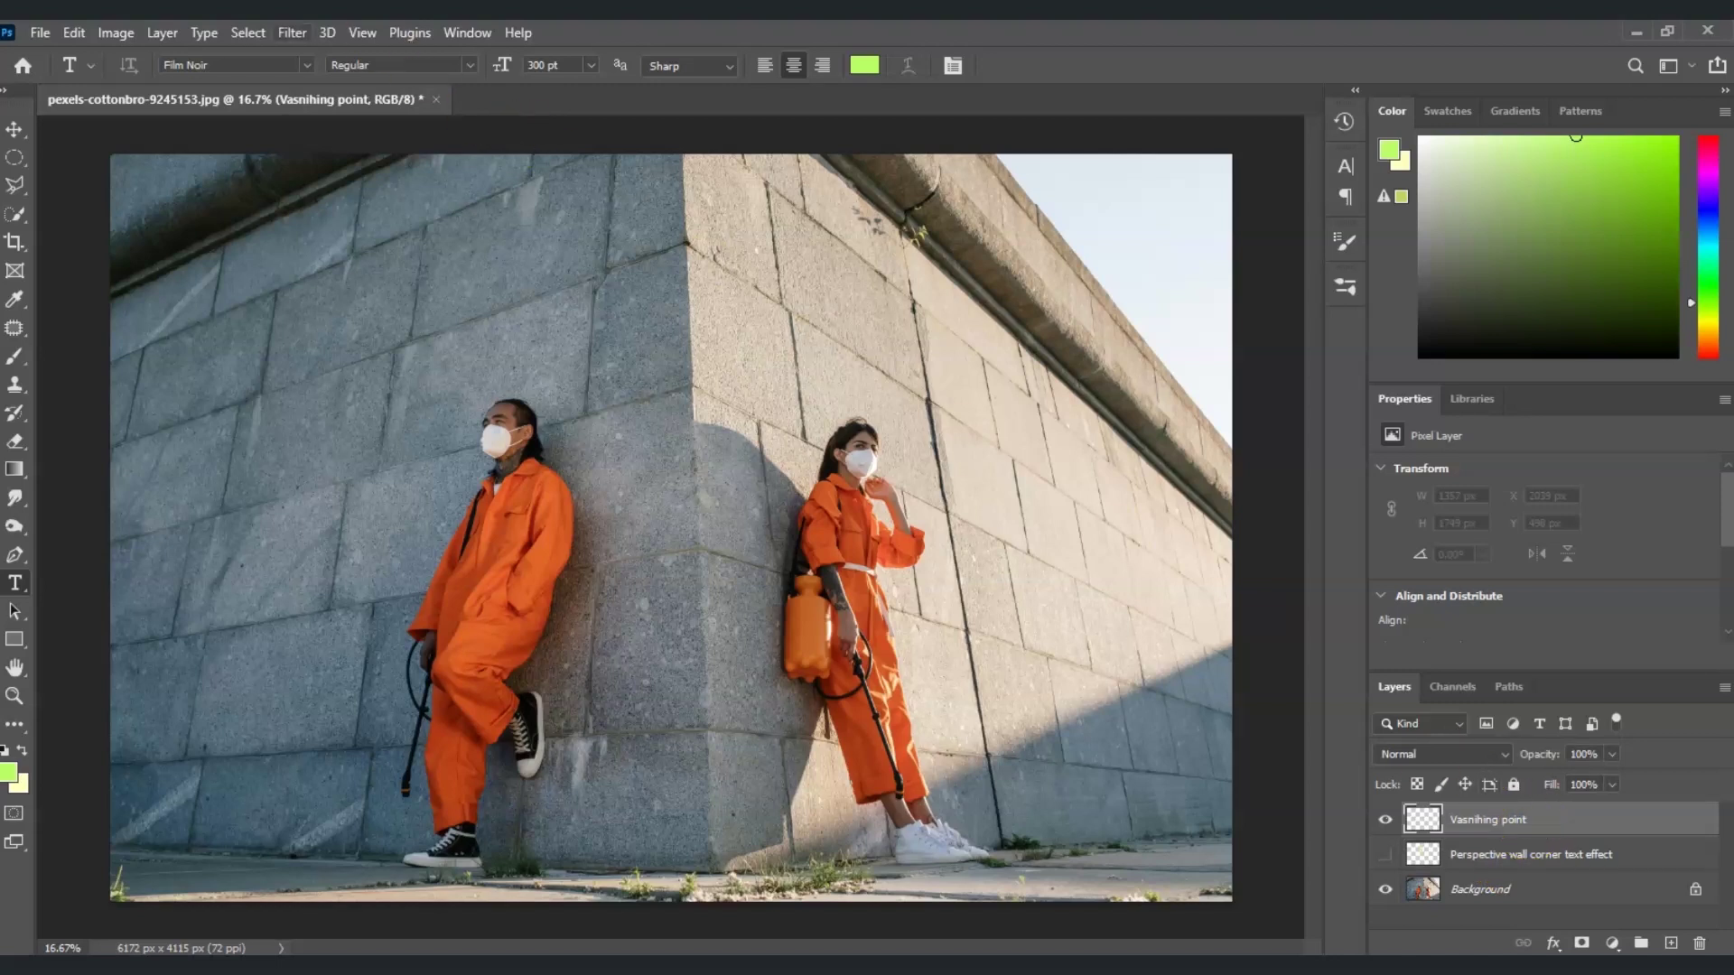
Open the Vanishing Point filter and draw a four-corner plane on the sunlit wall face, starting at the corner edge
click(292, 33)
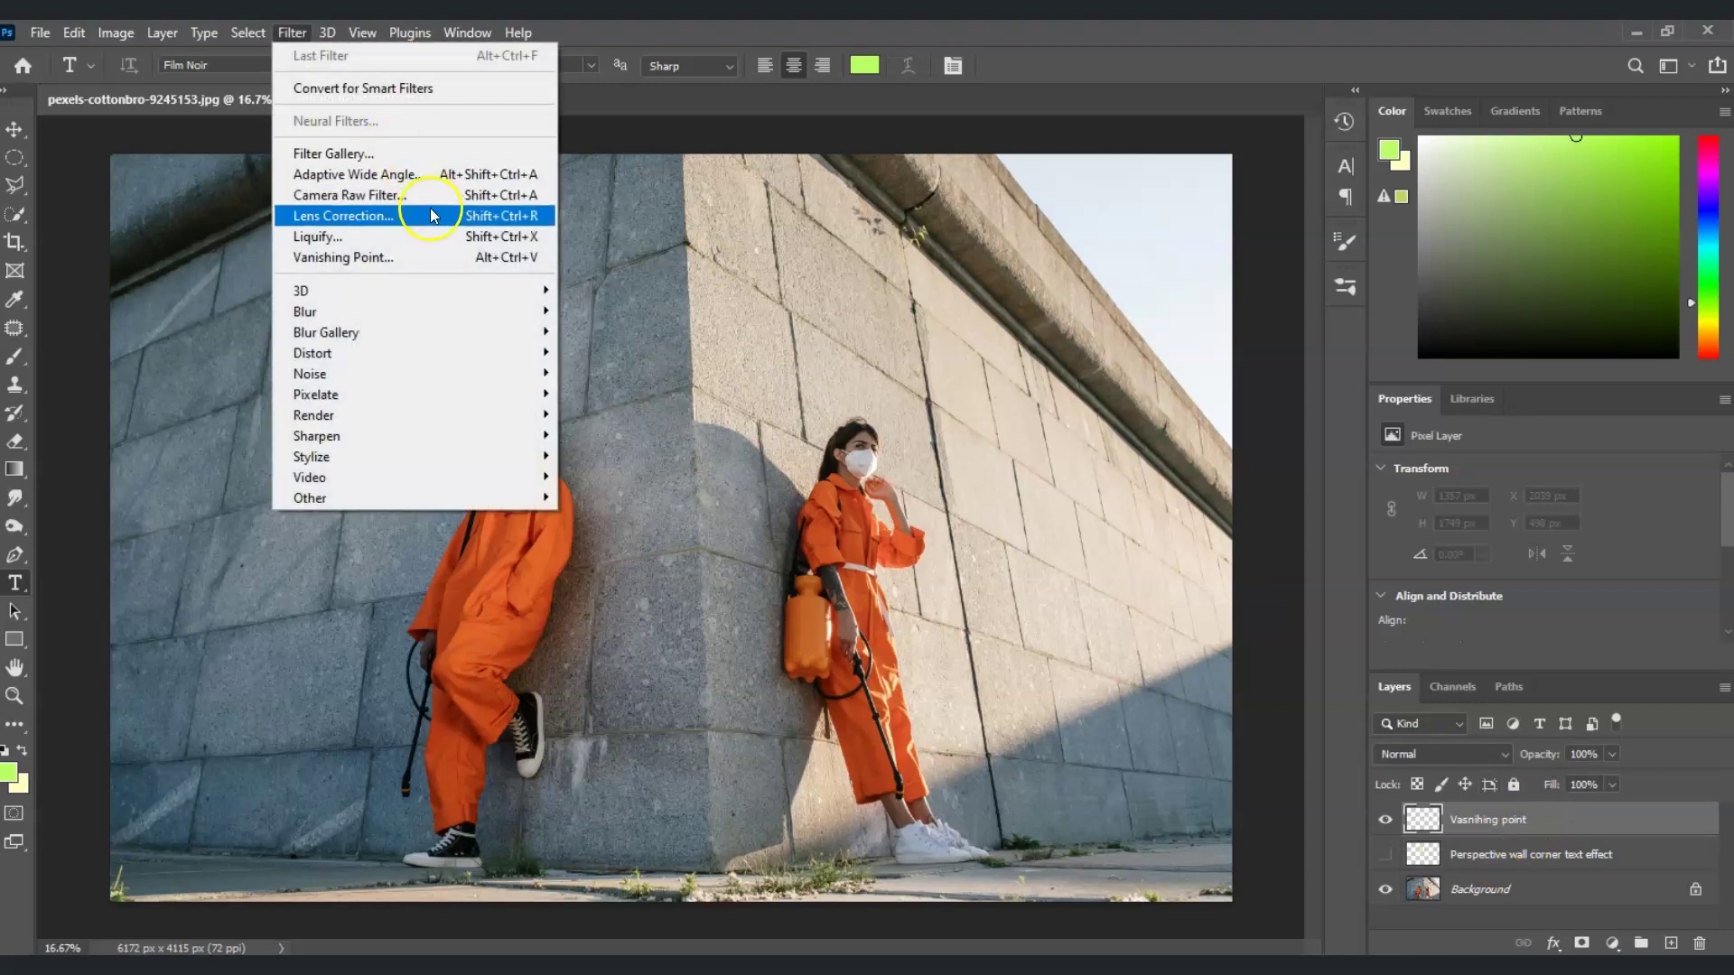
click(453, 258)
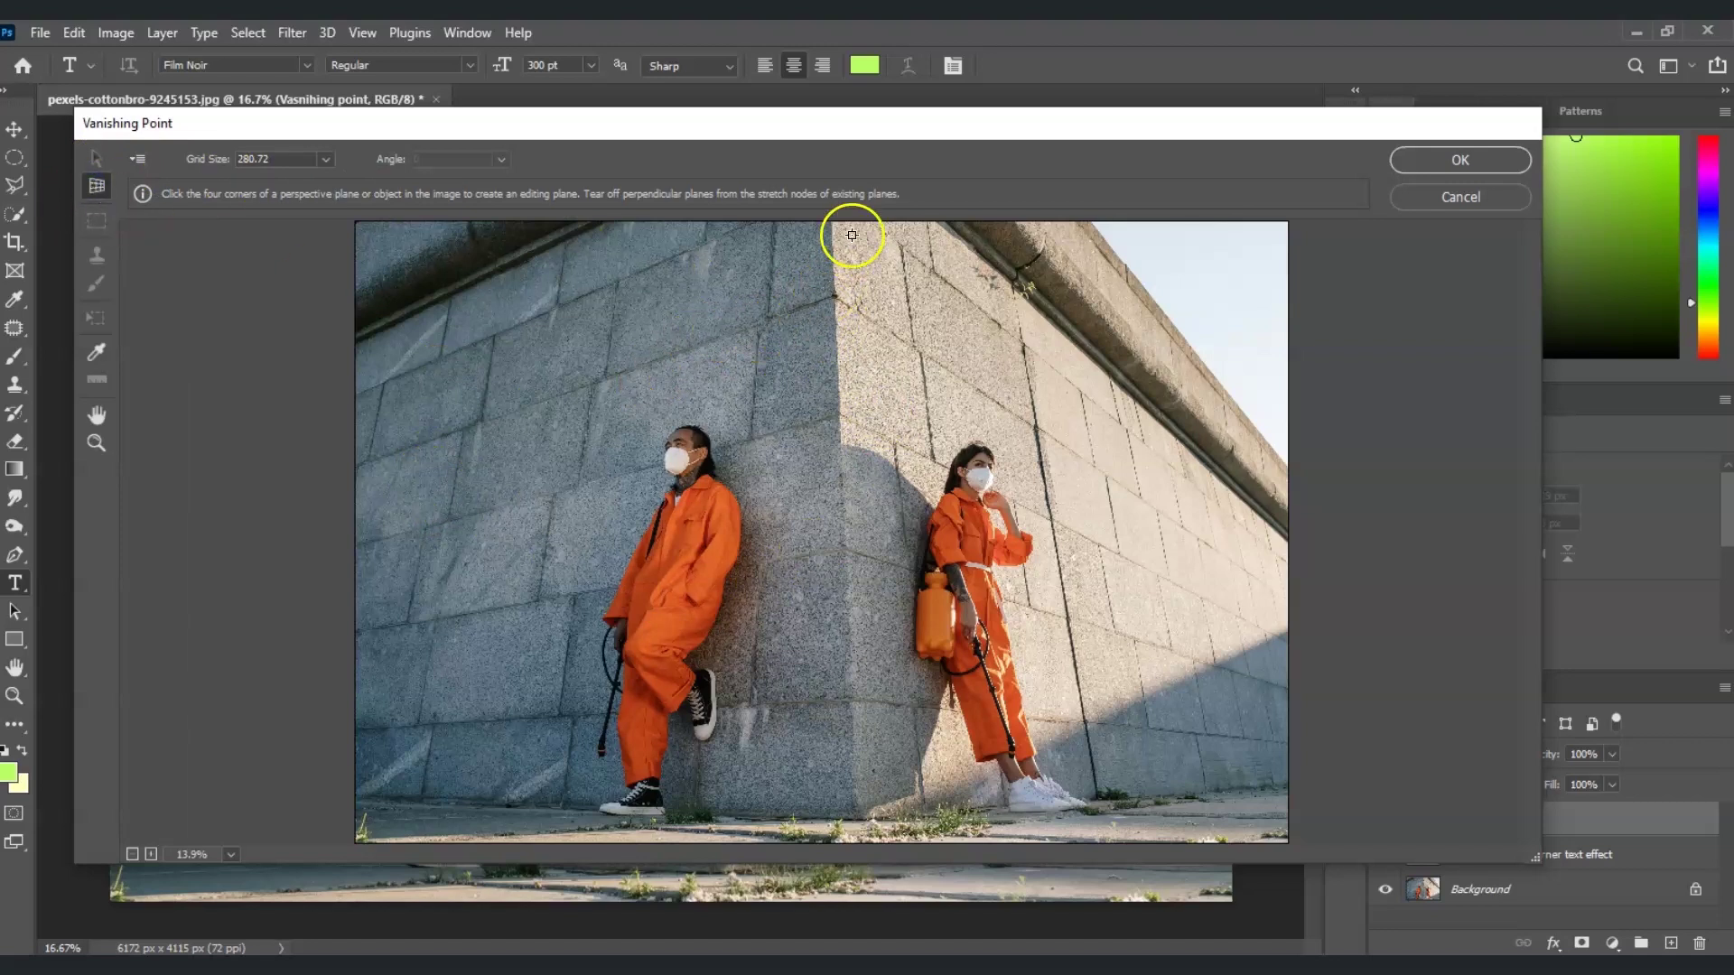
click(833, 297)
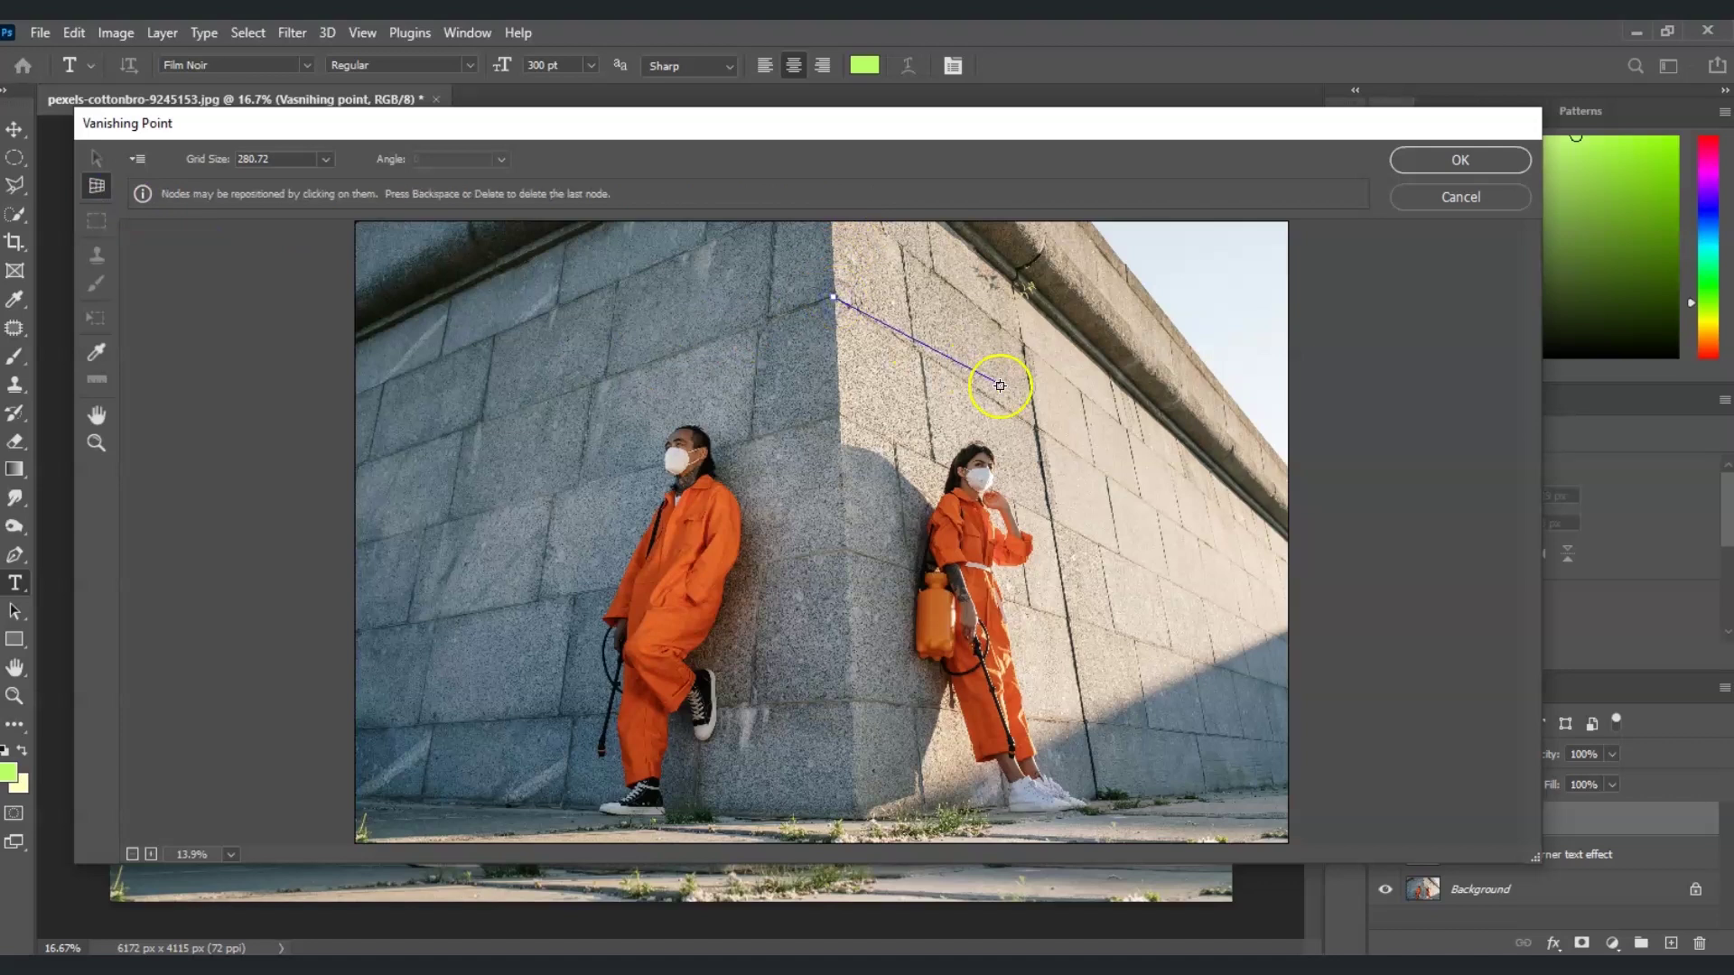
click(1034, 429)
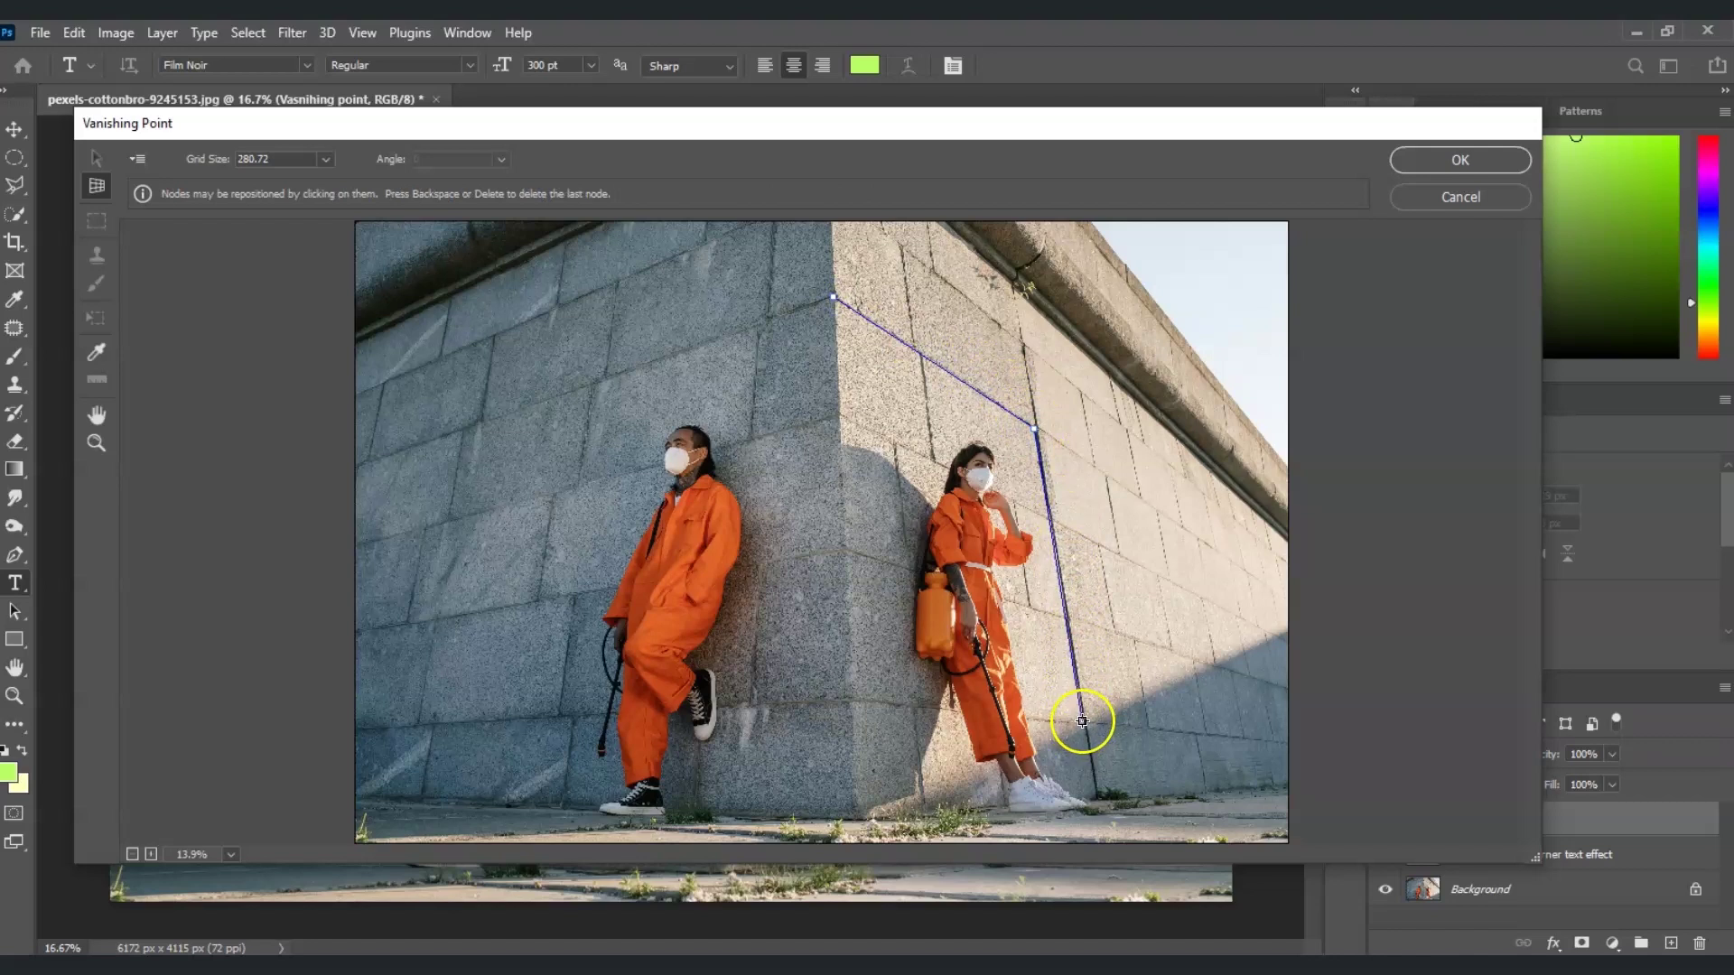
click(1084, 721)
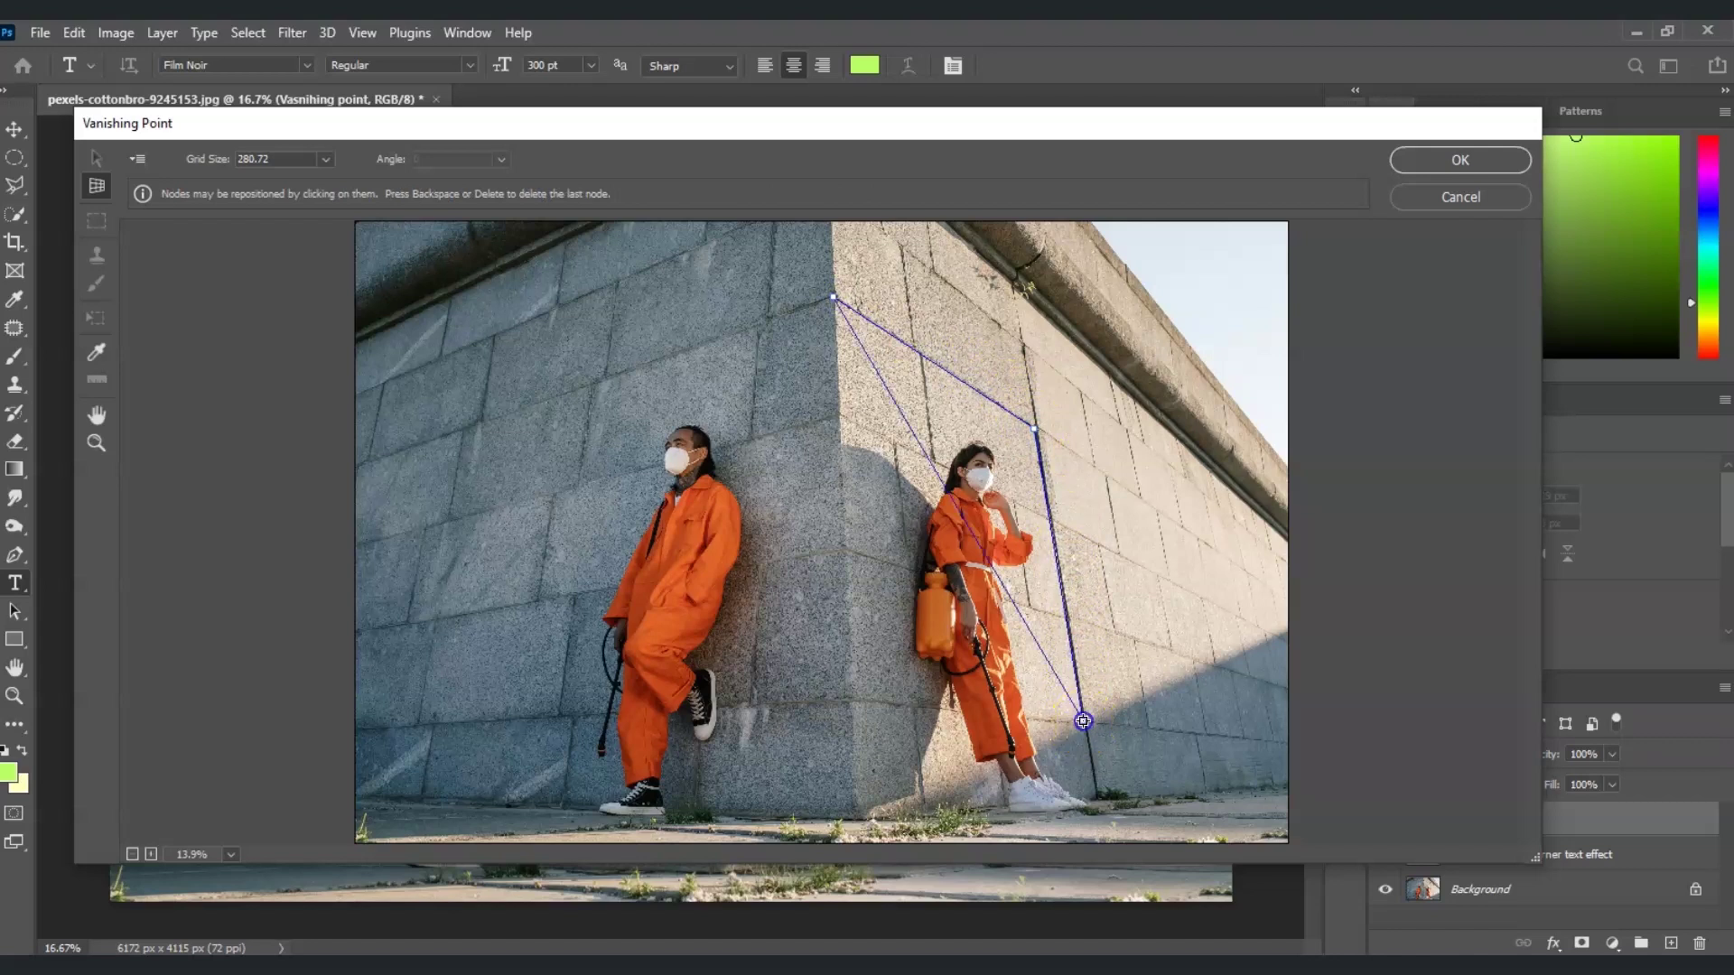
click(851, 702)
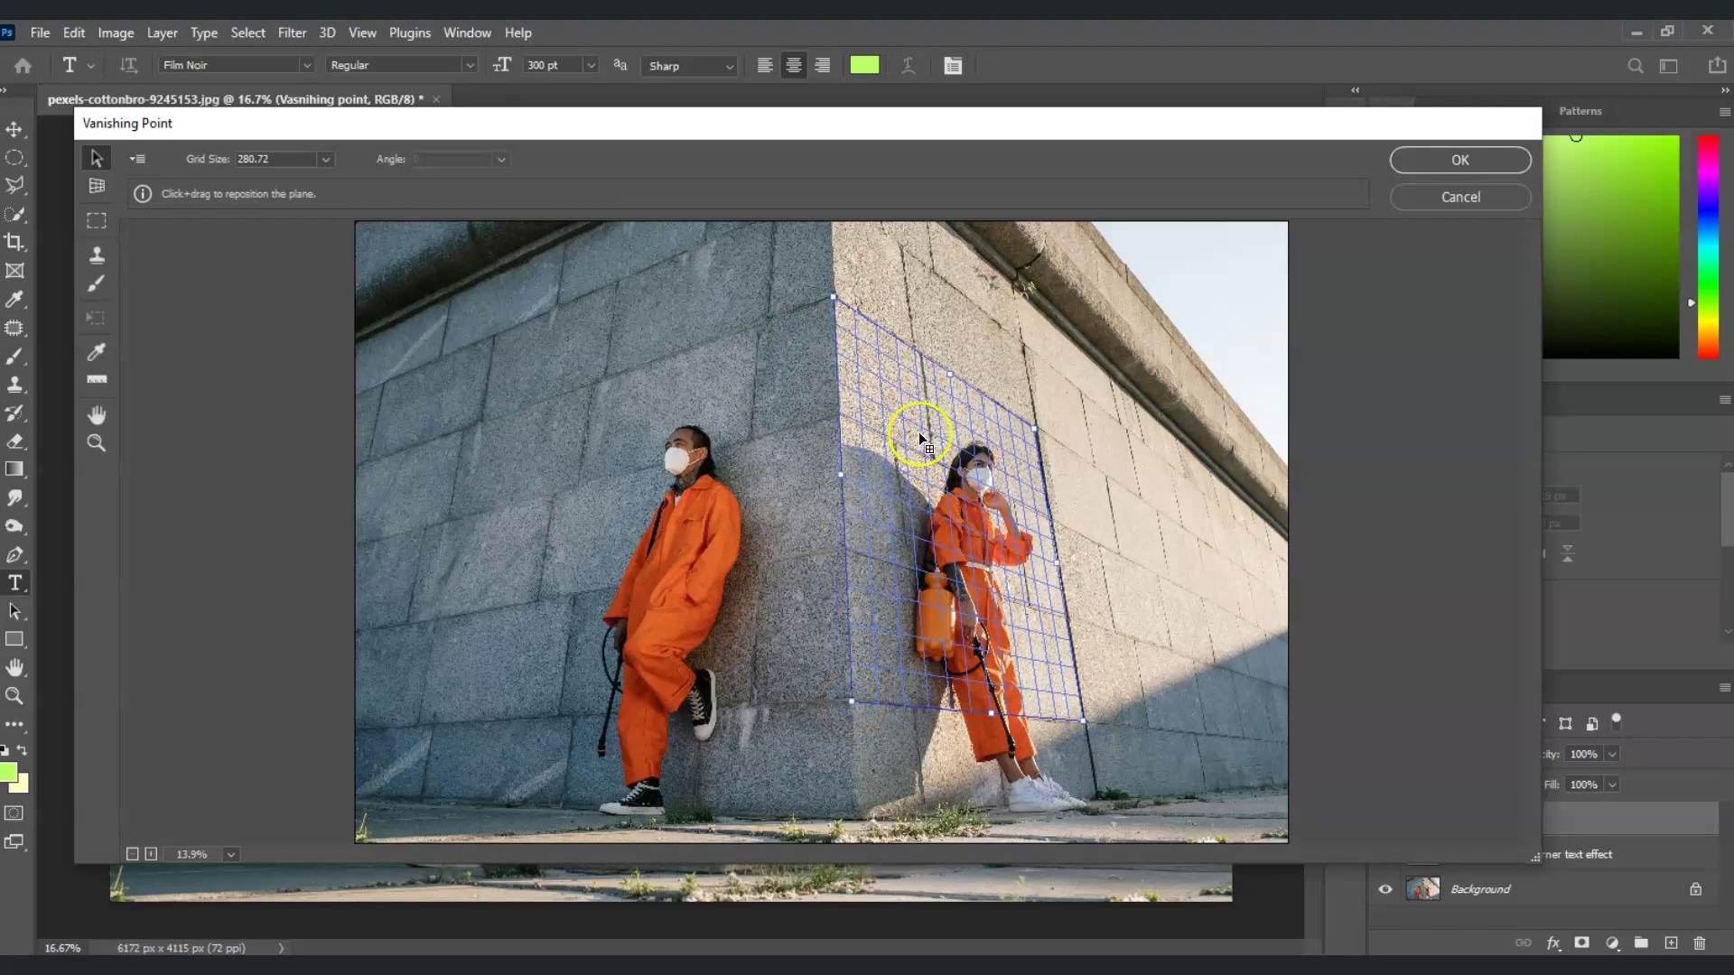
Tear off a perpendicular plane onto the shaded wall, align it with the stone courses and widen it past the man
key(ctrl)
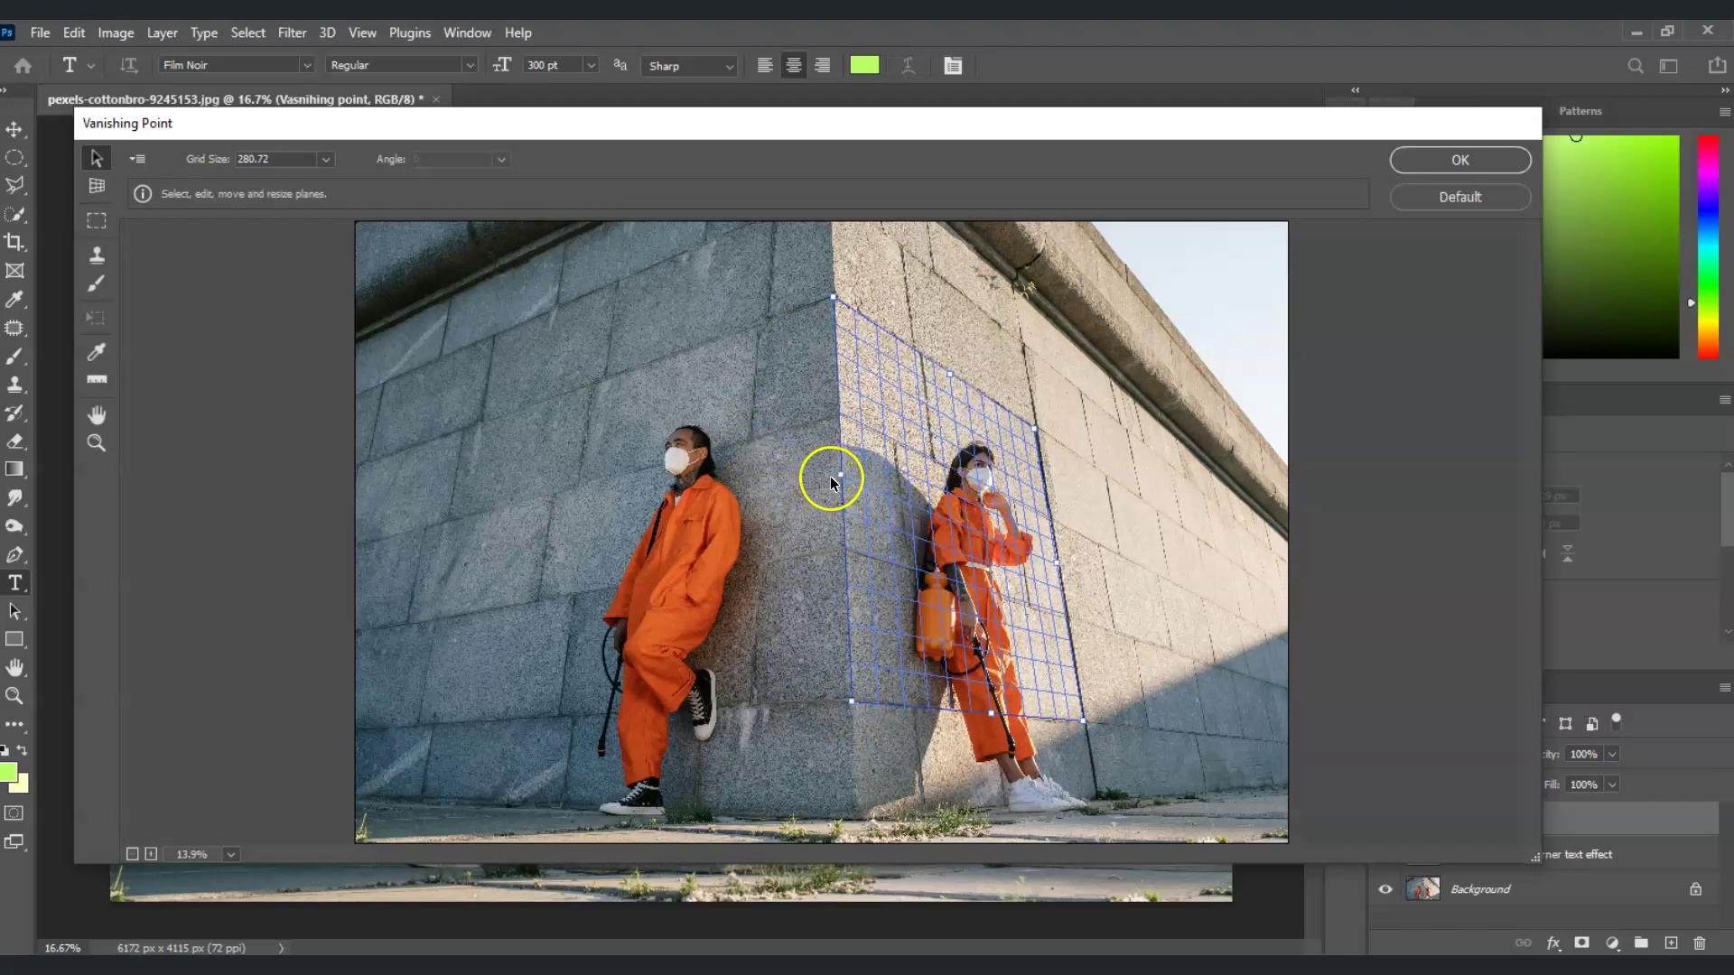
drag(839, 476, 632, 529)
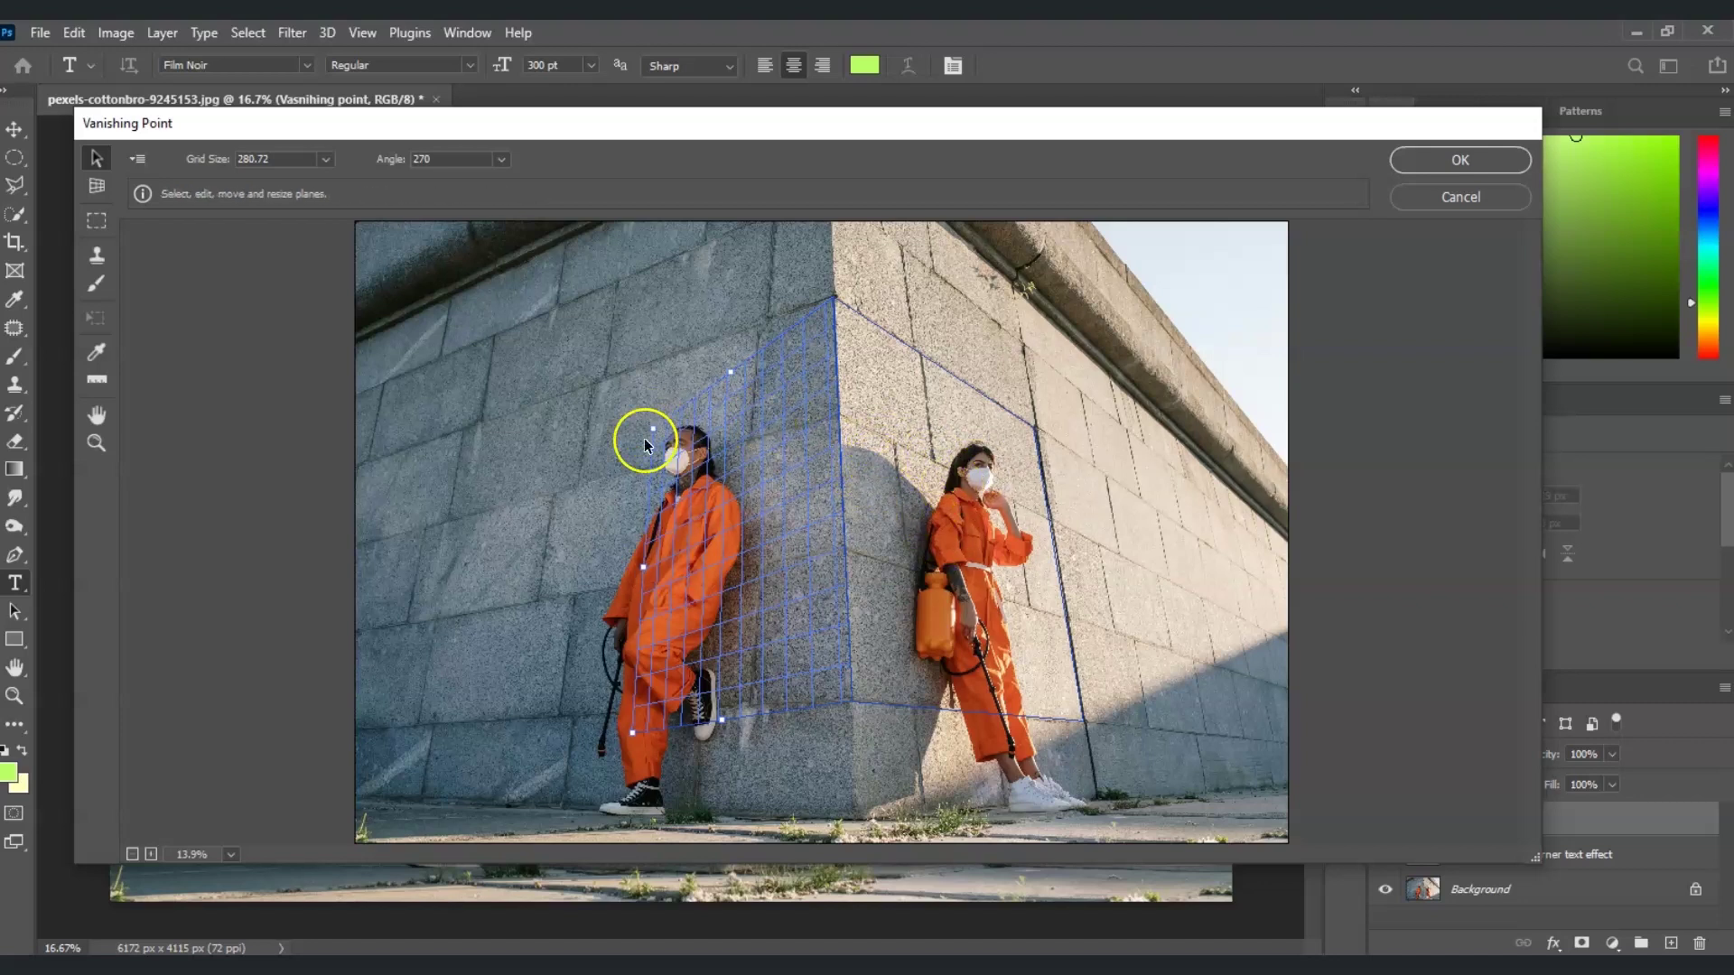
drag(652, 431, 625, 395)
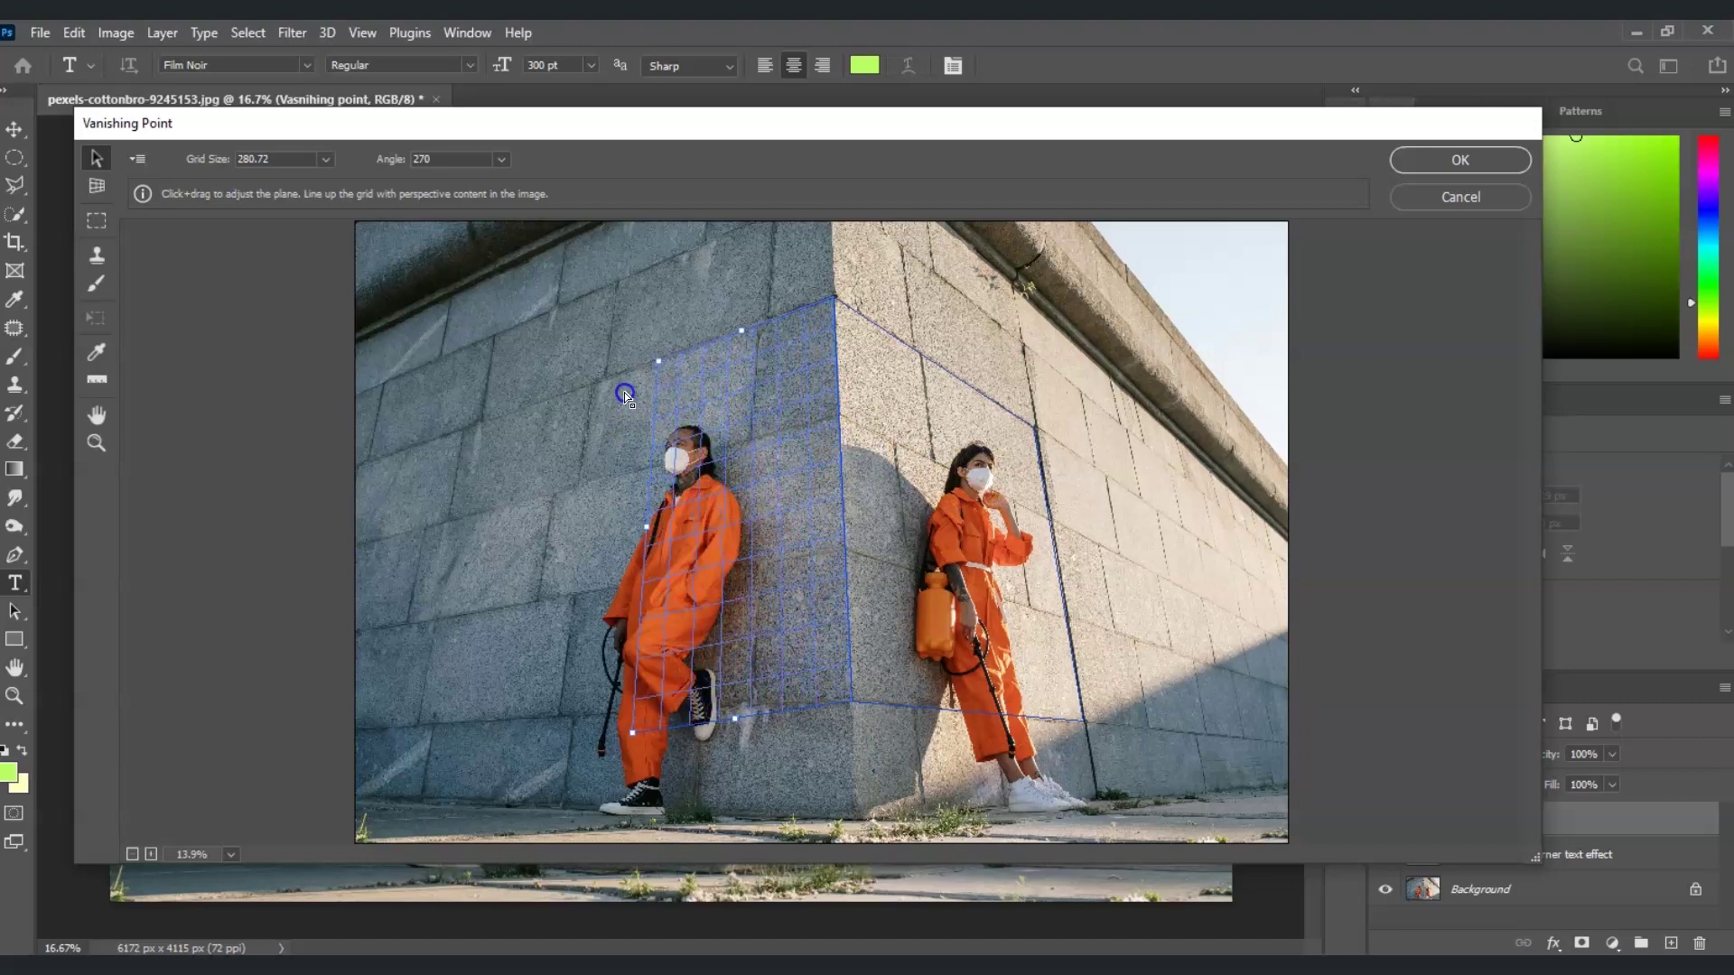
drag(630, 734, 632, 718)
drag(648, 522, 556, 550)
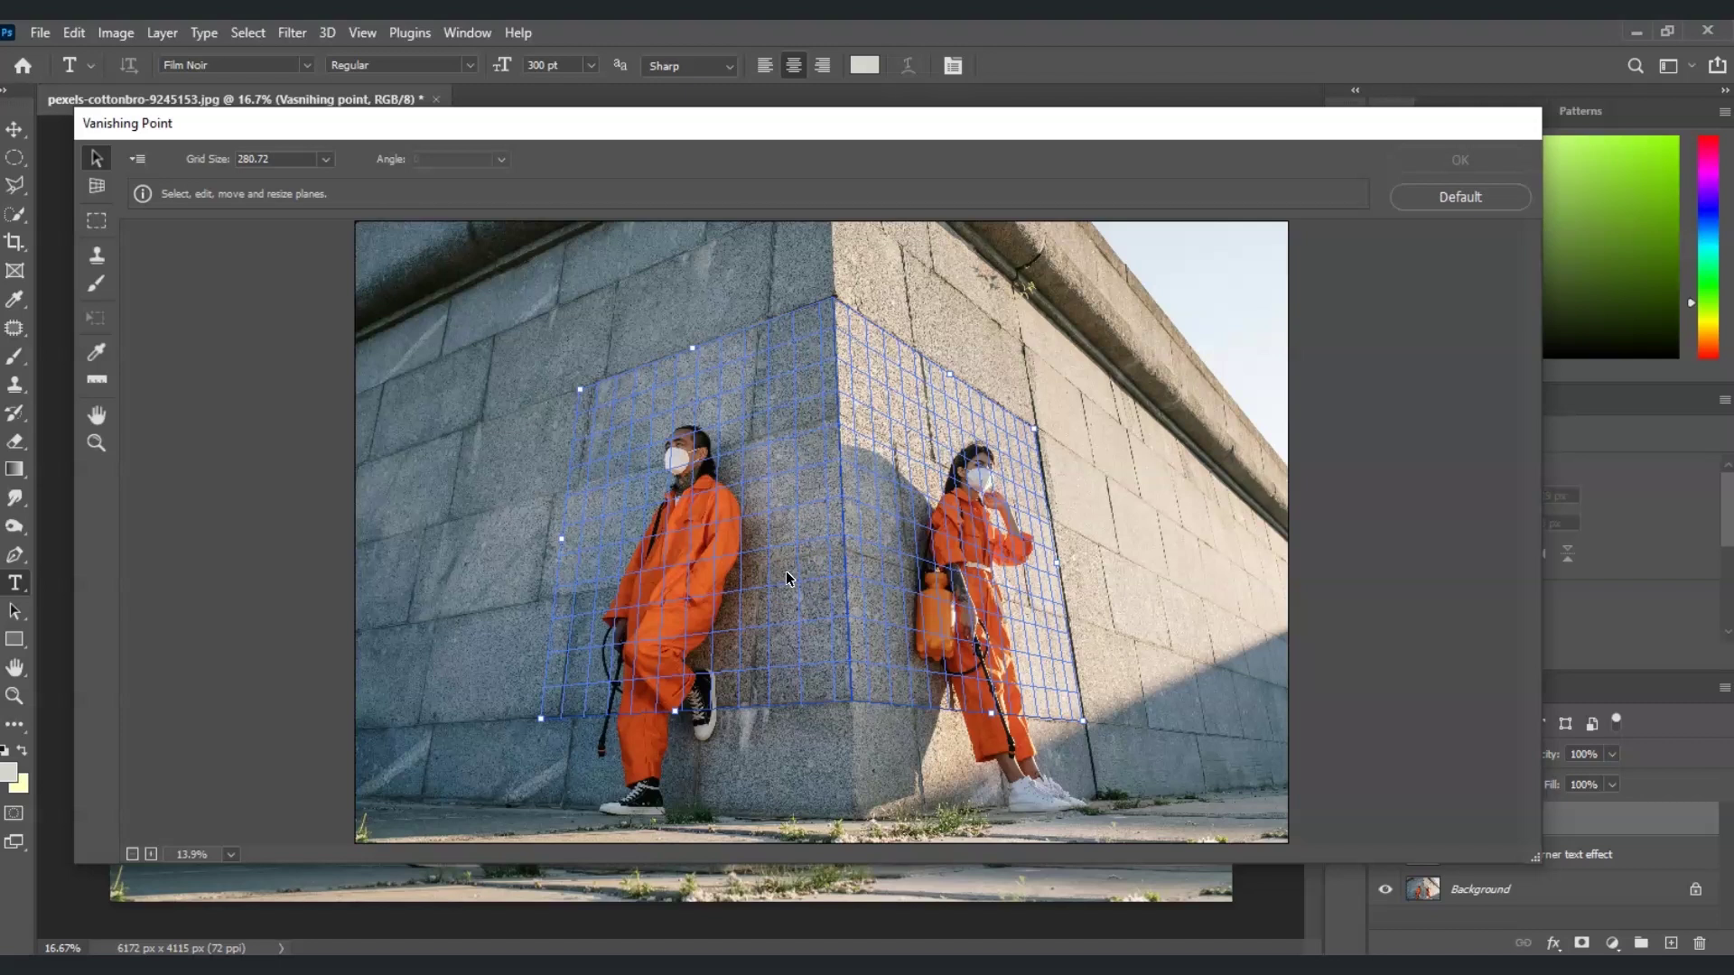
Paste the copied lettering into Vanishing Point and move it onto the two planes so it wraps around the corner
key(ctrl+v)
click(512, 273)
drag(434, 342, 800, 549)
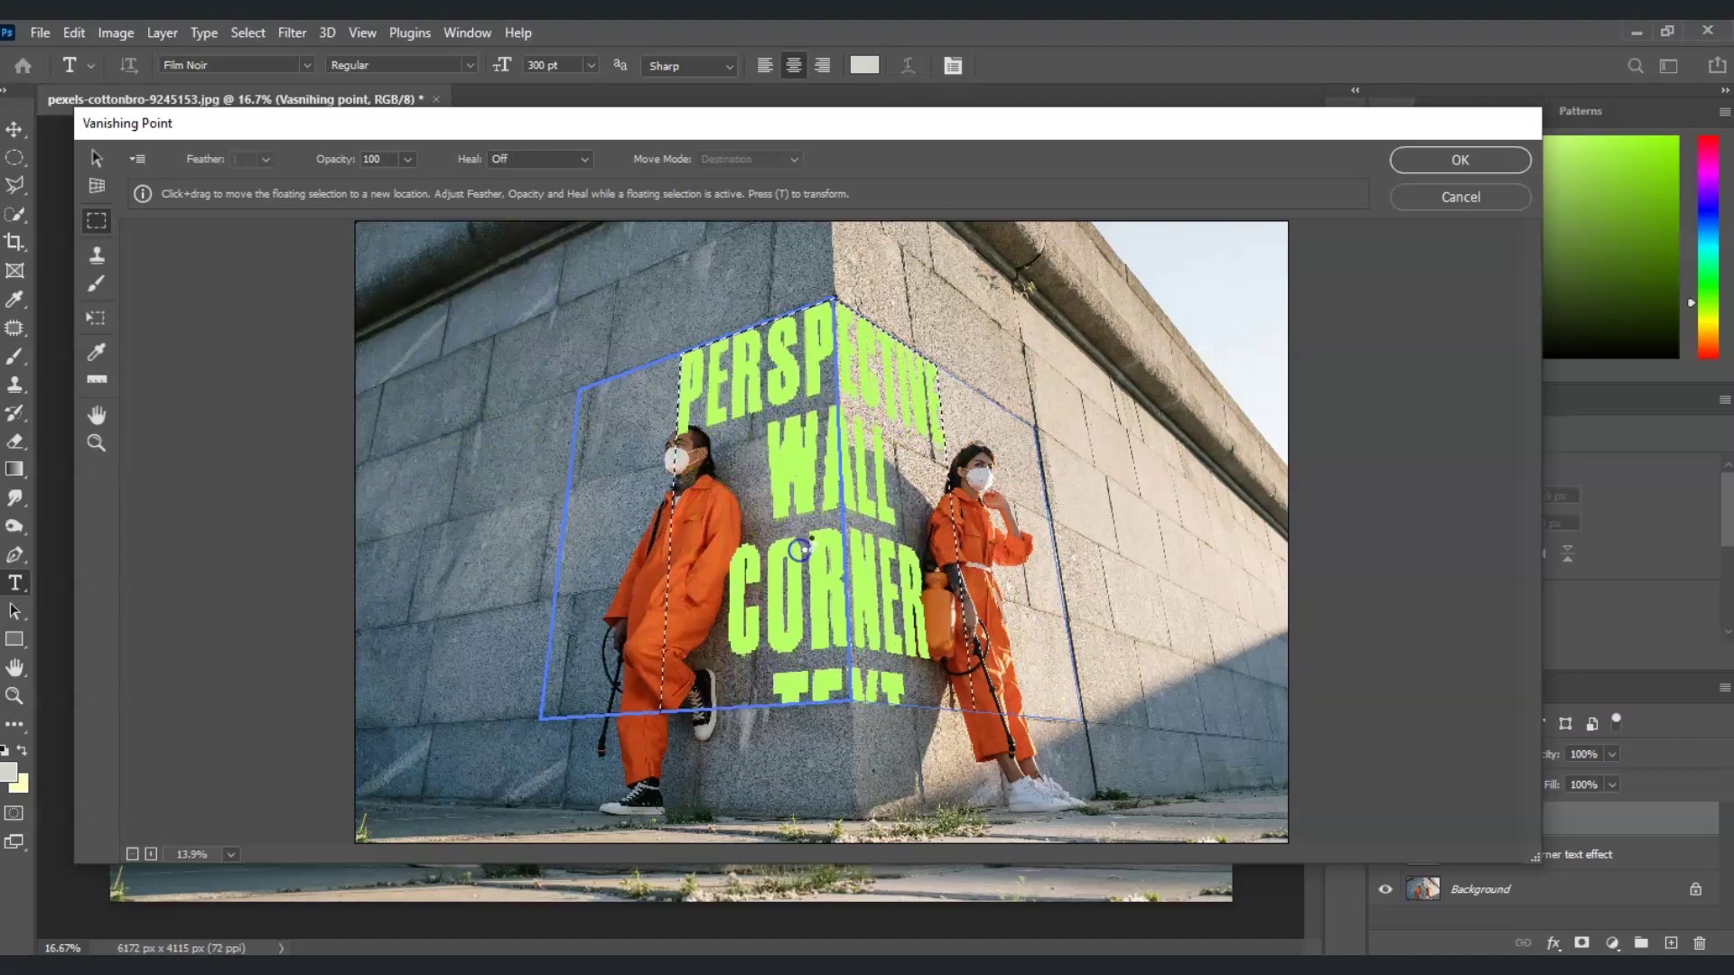
Transform the floating lettering so all five lines fit between the planes' upper and lower edges, widen it on both walls and apply the filter
key(alt)
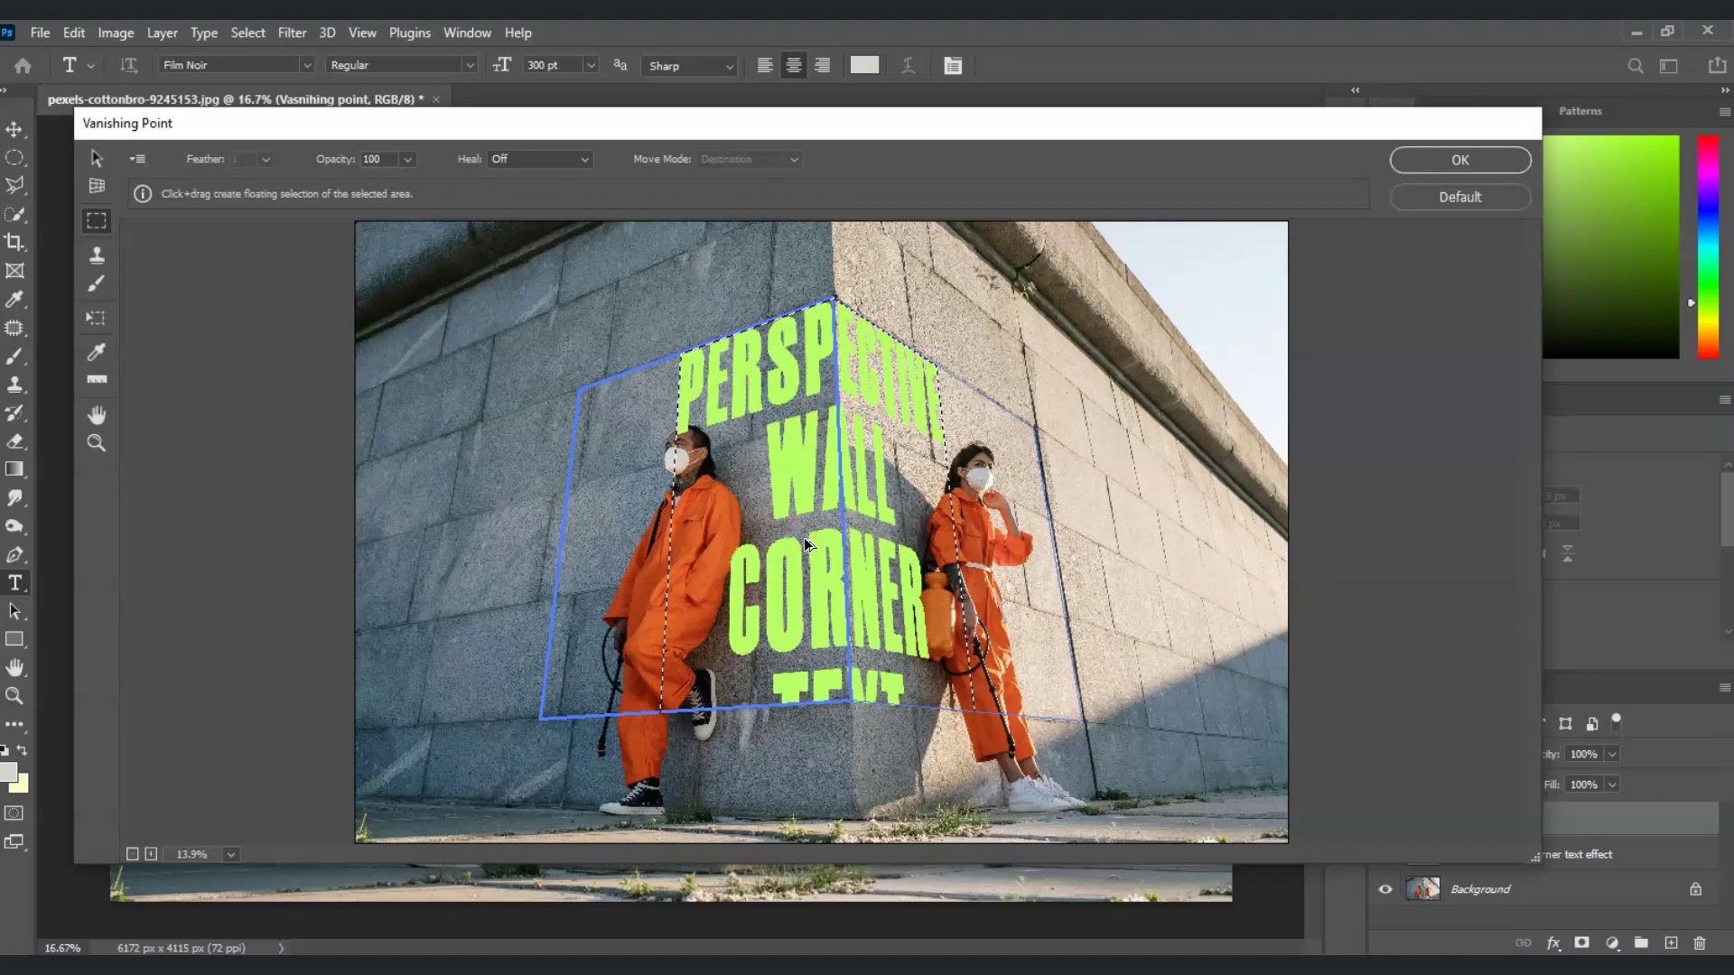
key(t)
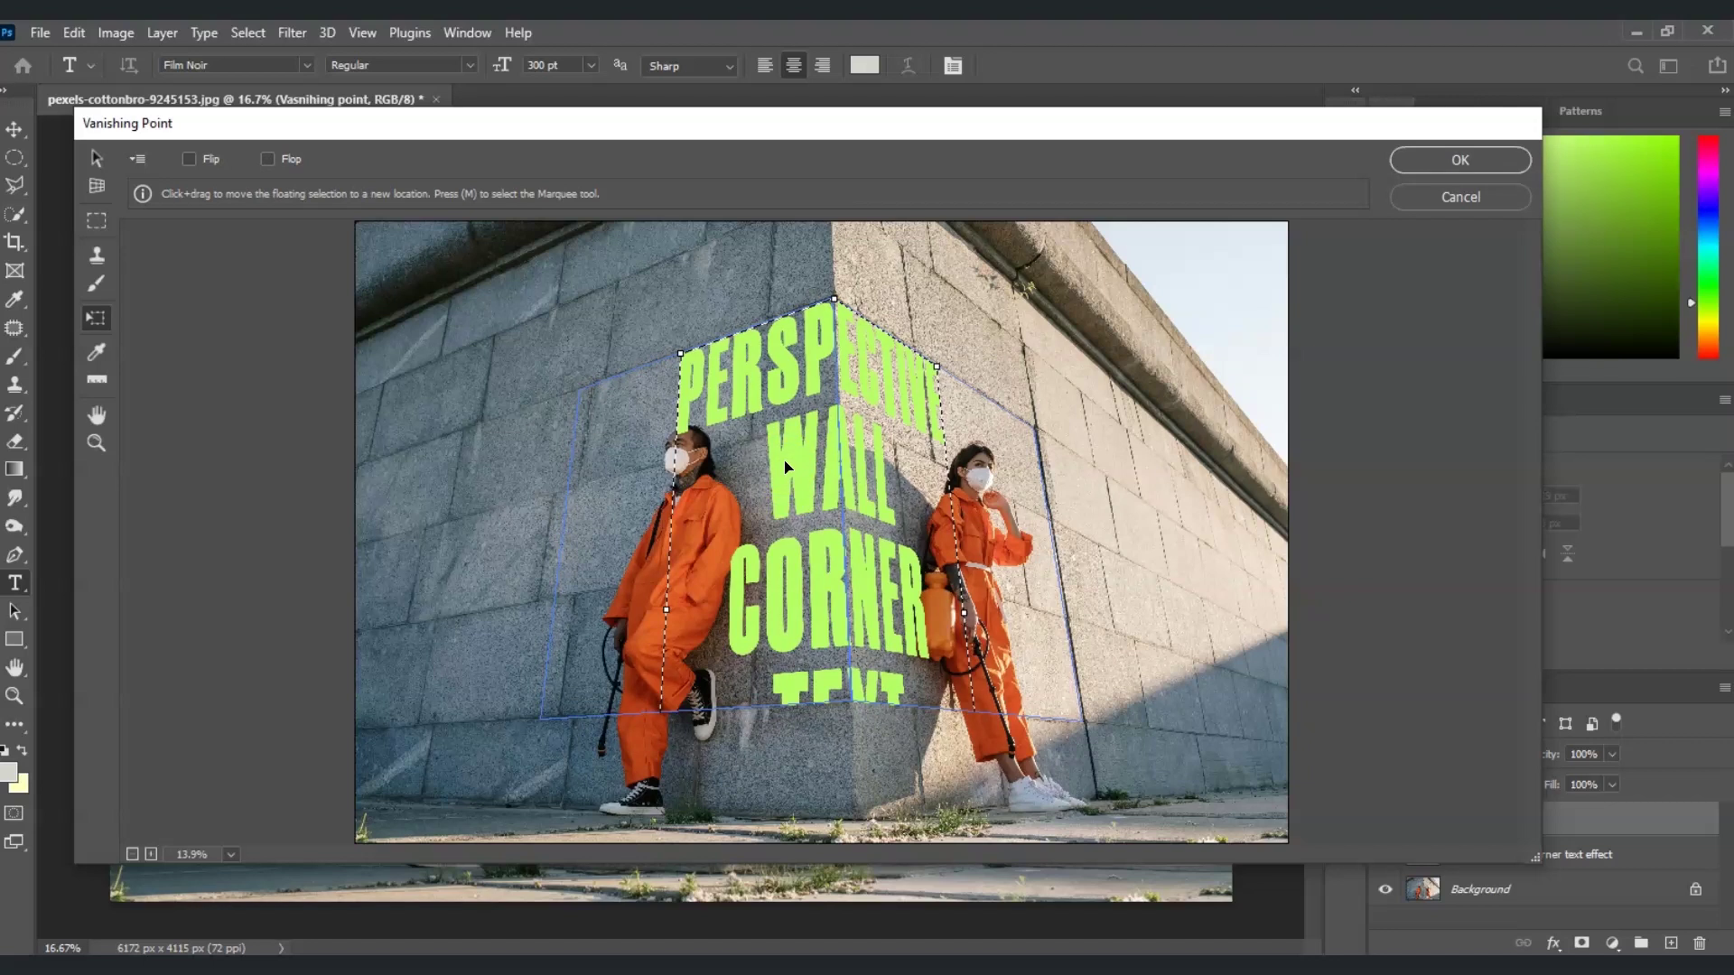
mouse_move(860, 678)
mouse_down()
mouse_move(880, 548)
mouse_move(827, 467)
mouse_move(864, 517)
mouse_move(801, 692)
mouse_move(646, 491)
mouse_move(861, 707)
mouse_up()
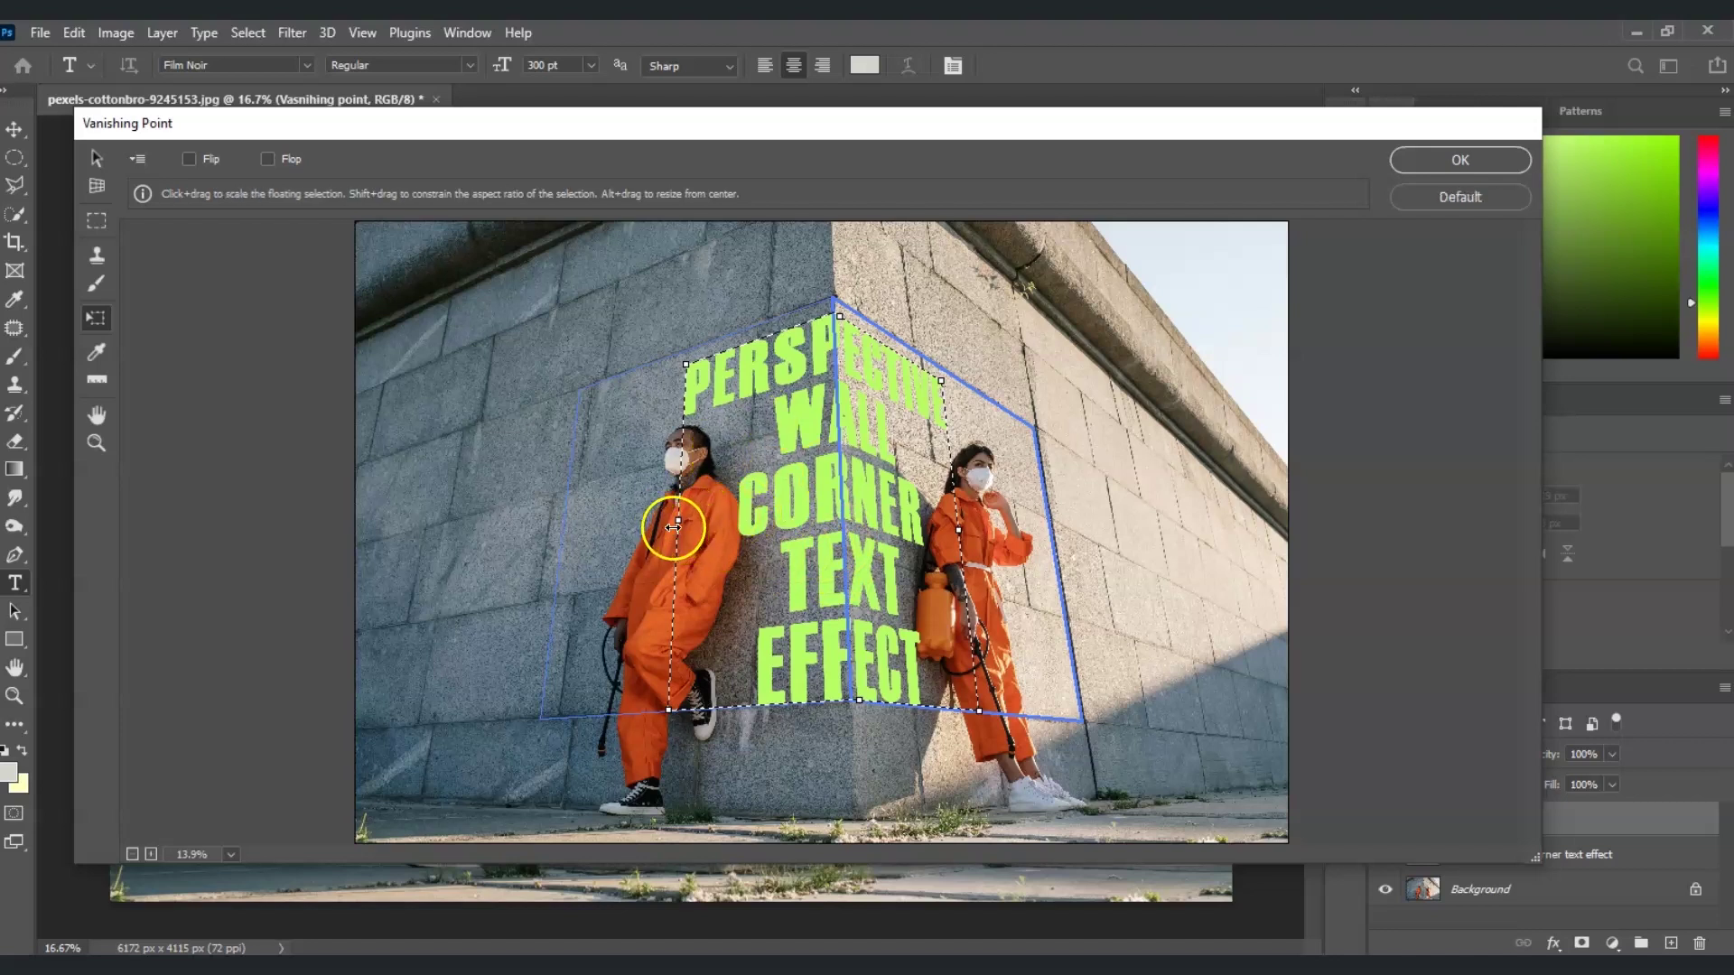
drag(679, 521, 537, 542)
drag(960, 531, 1020, 551)
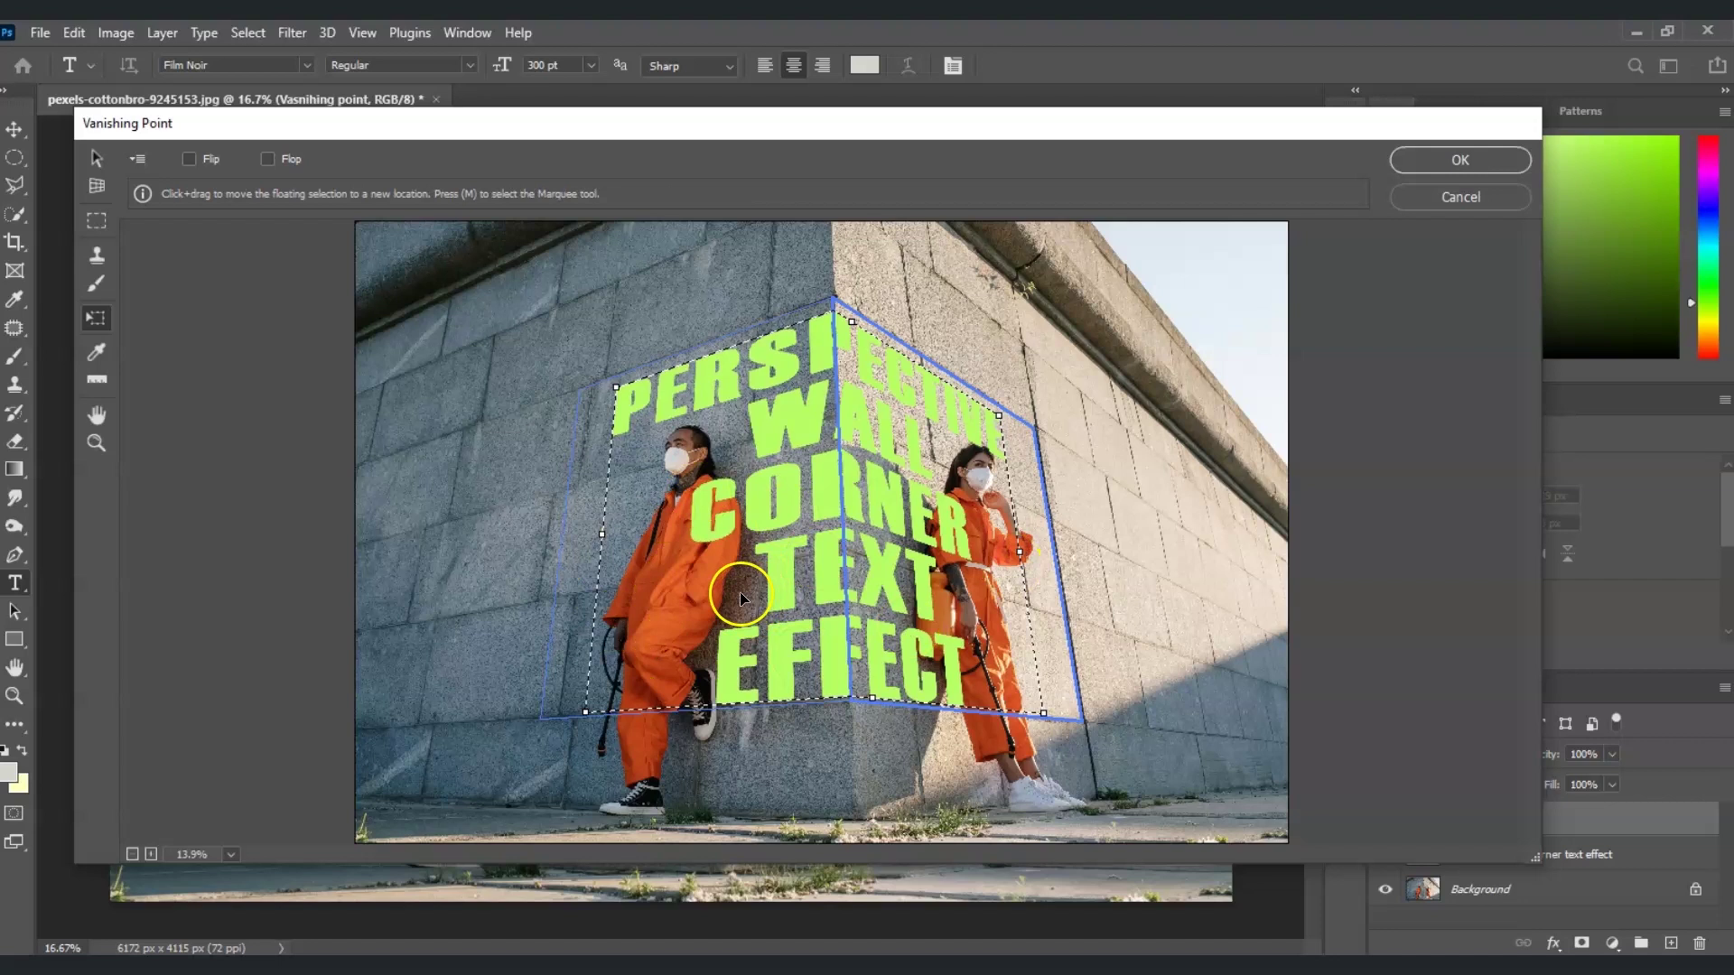
click(1482, 169)
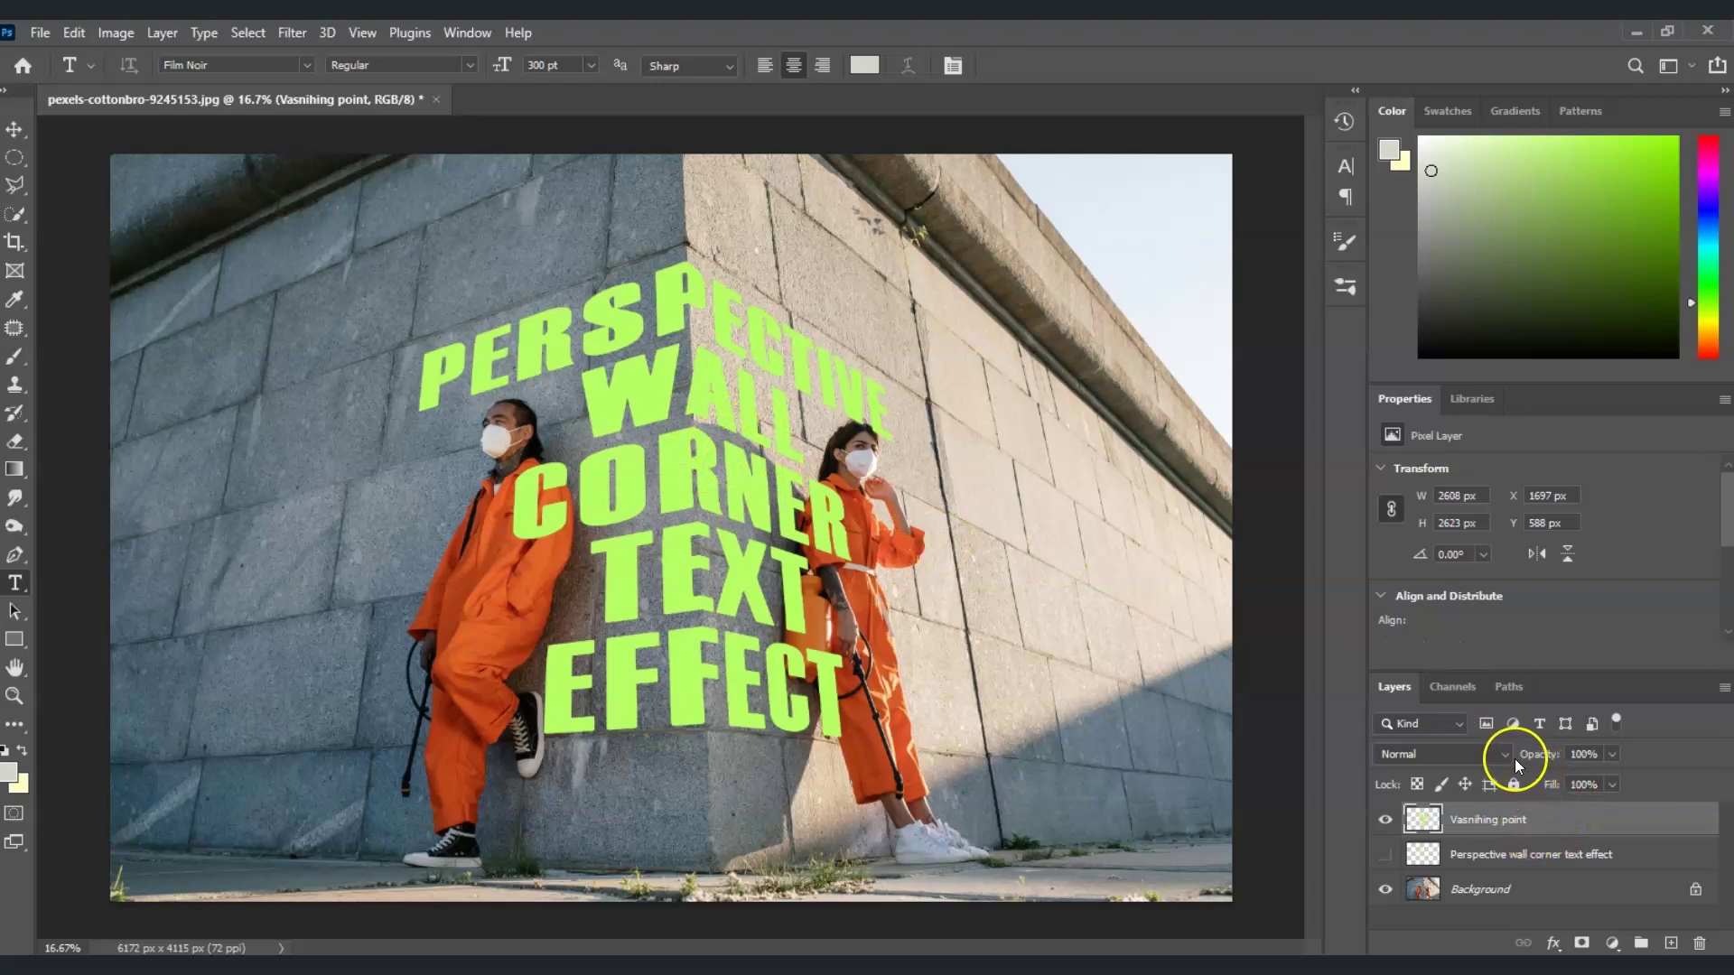
Set the blend mode of the "Vasnihing point" layer to Overlay
click(1508, 823)
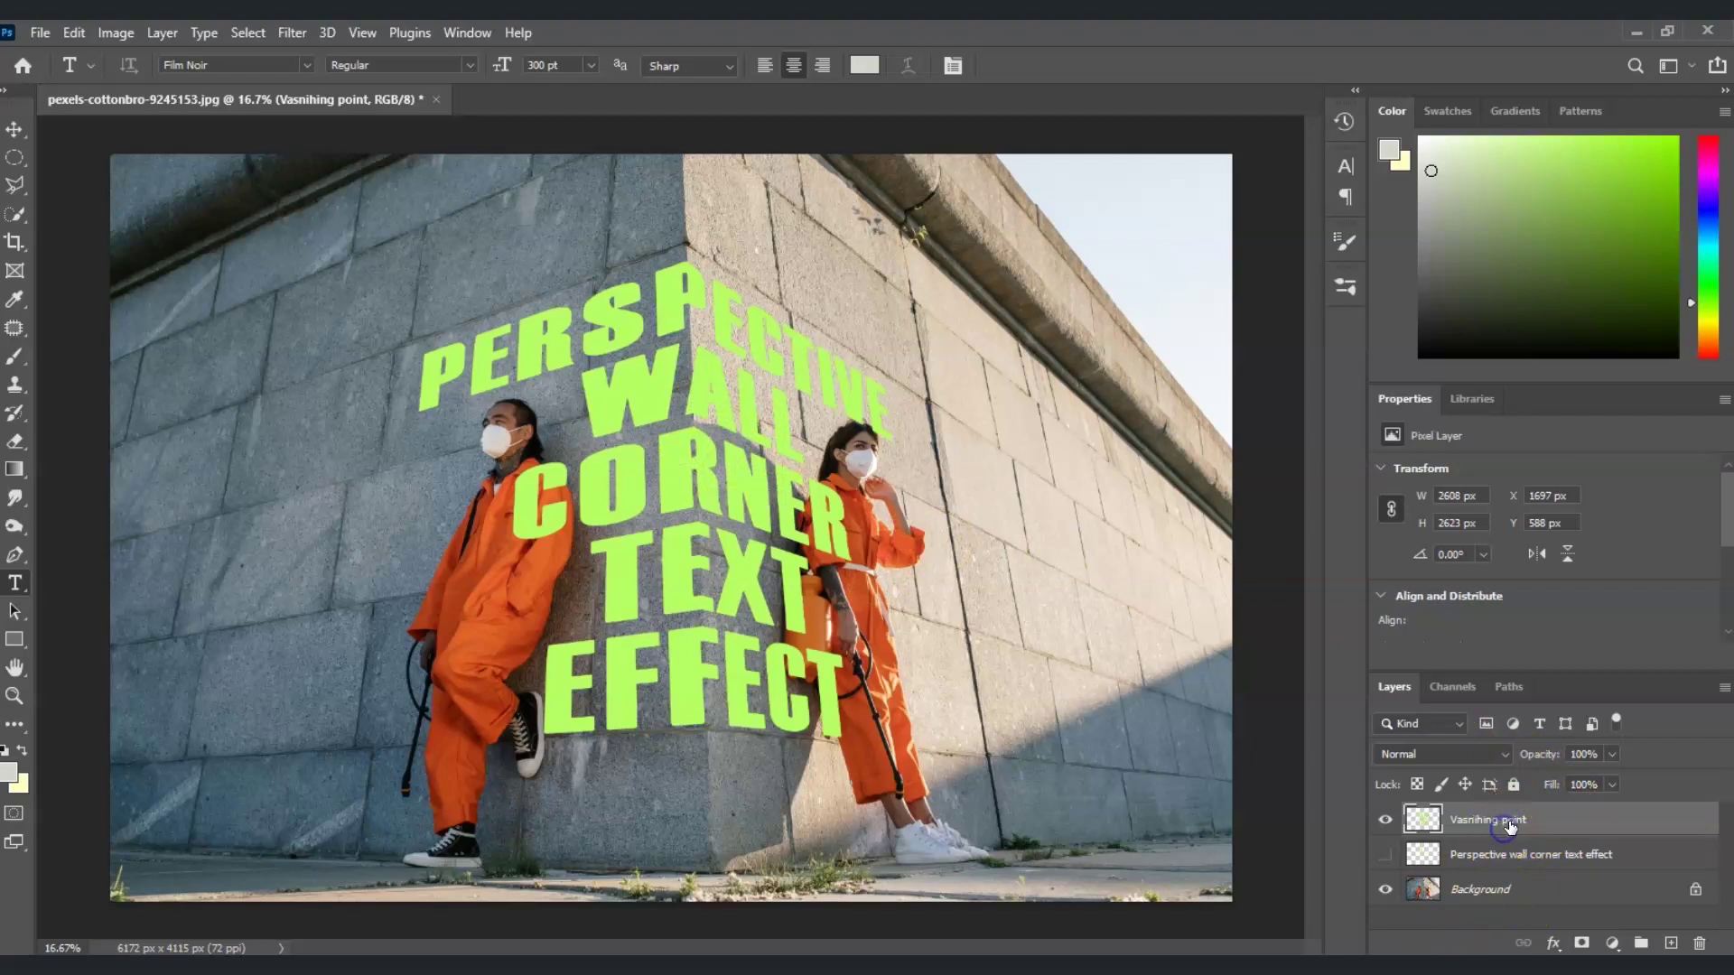
click(1501, 751)
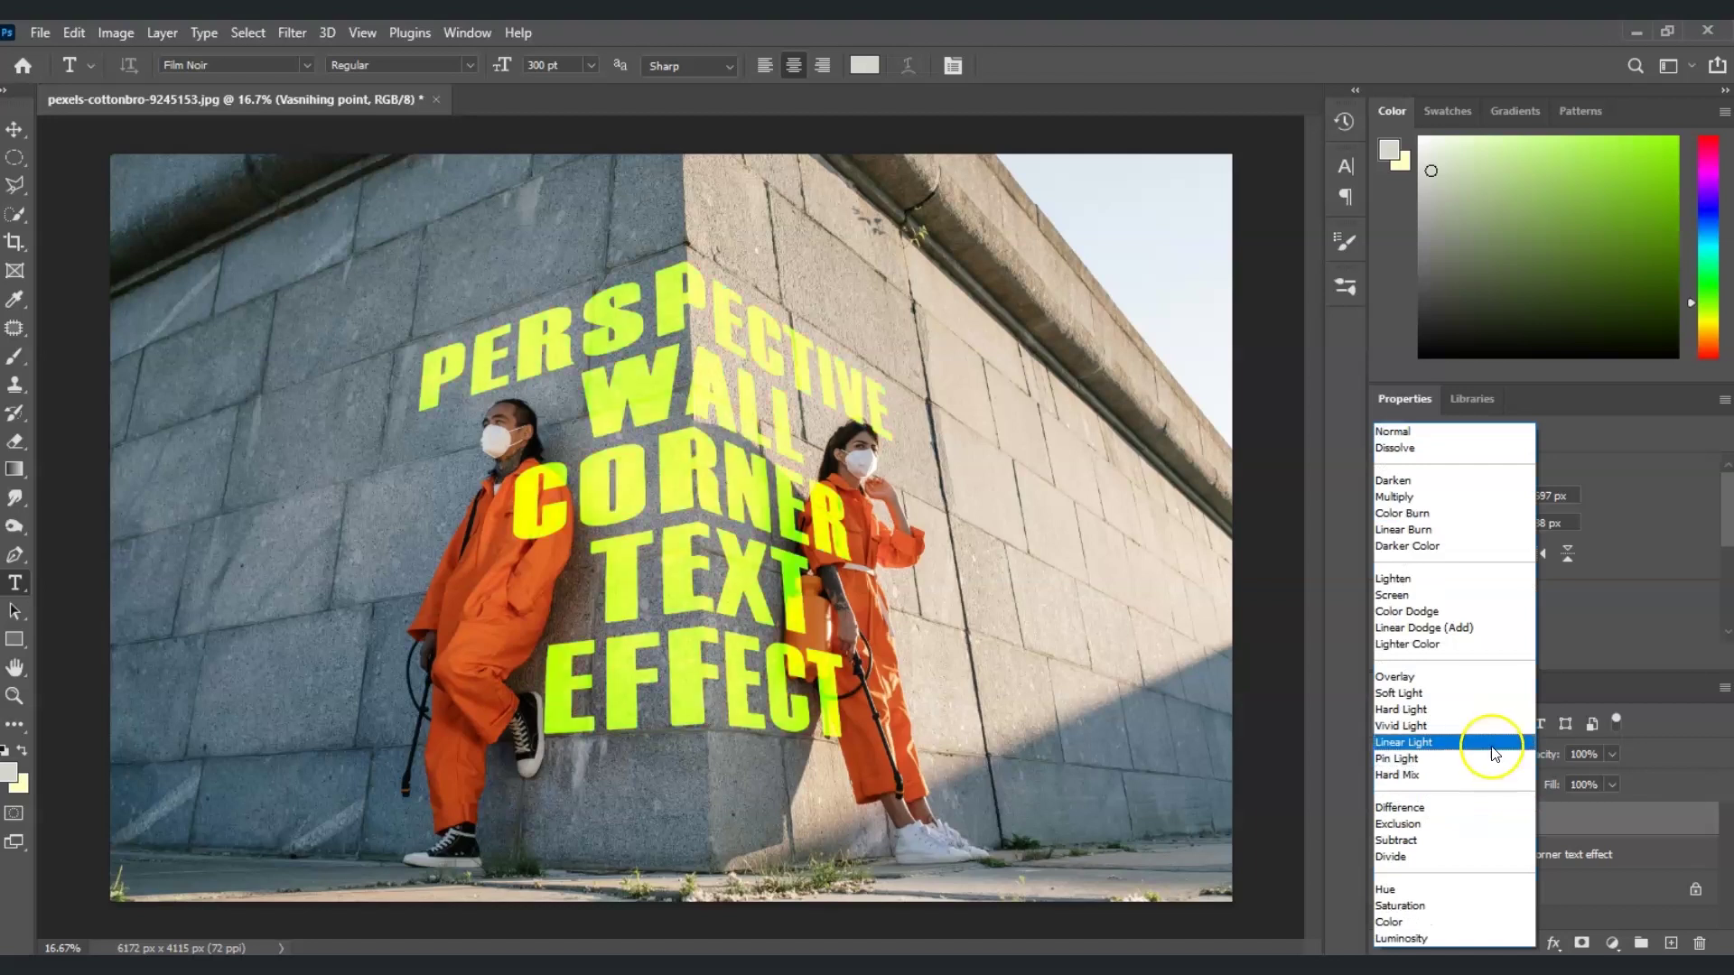
click(1442, 686)
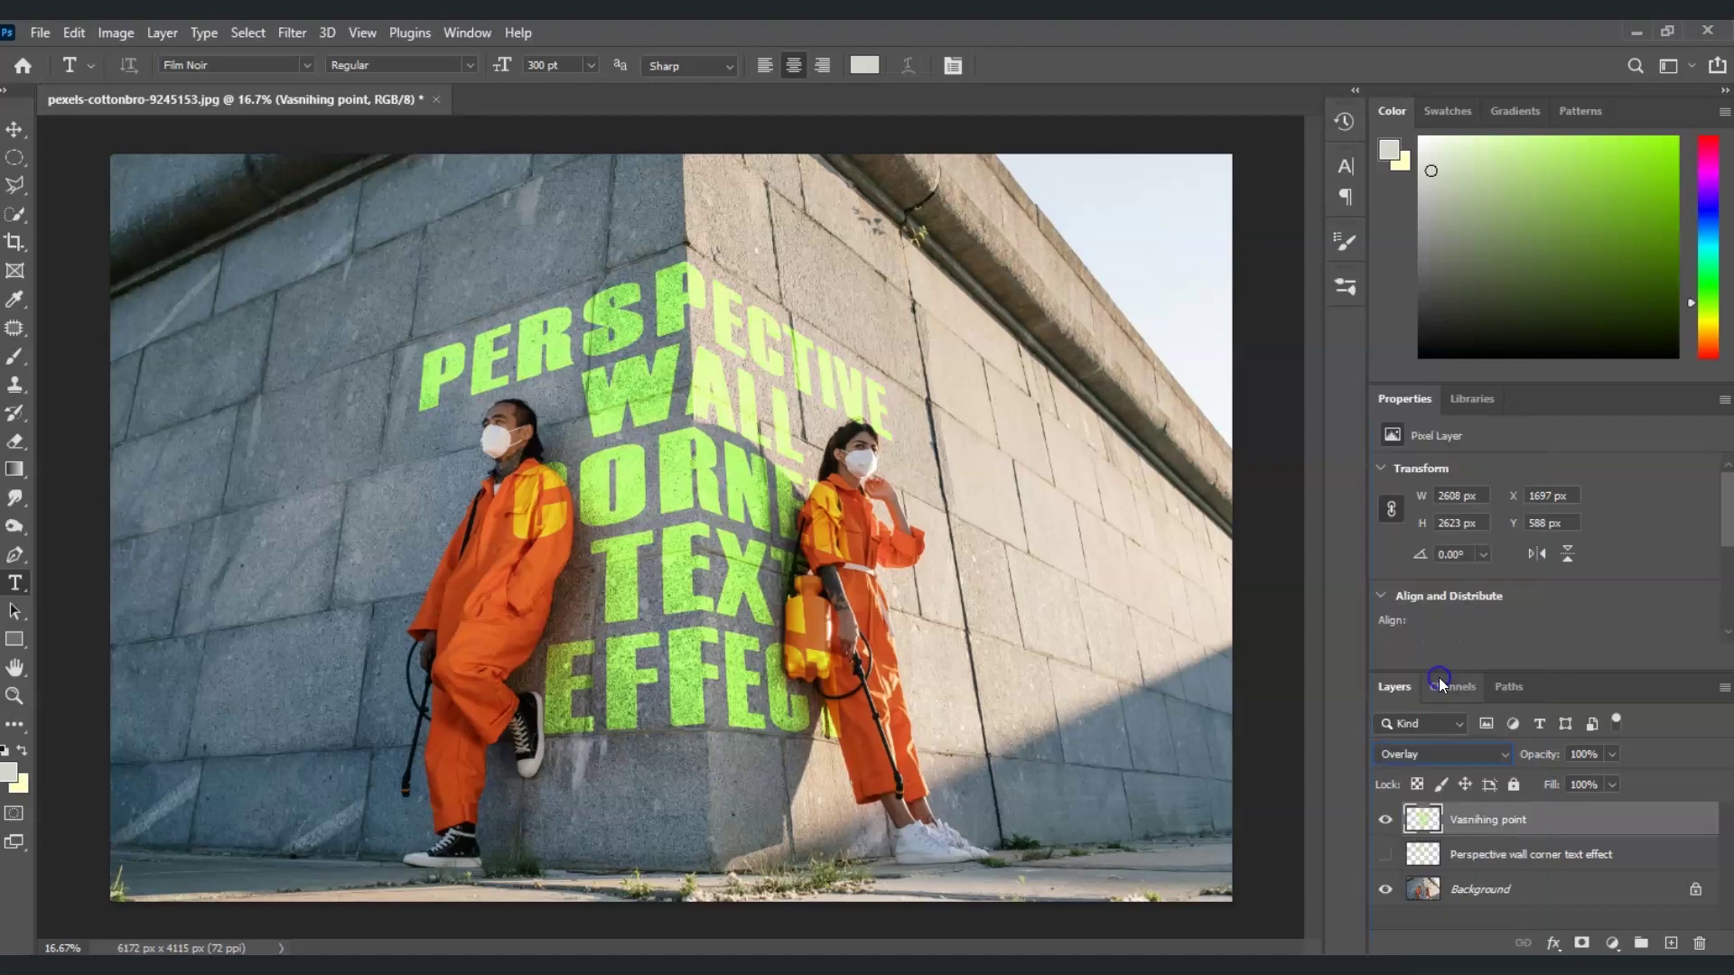
In the lettering layer's Blend If options, split the Underlying Layer sliders to 0/164 for shadows and 195/255 for highlights, and apply
right_click(1523, 817)
click(1297, 69)
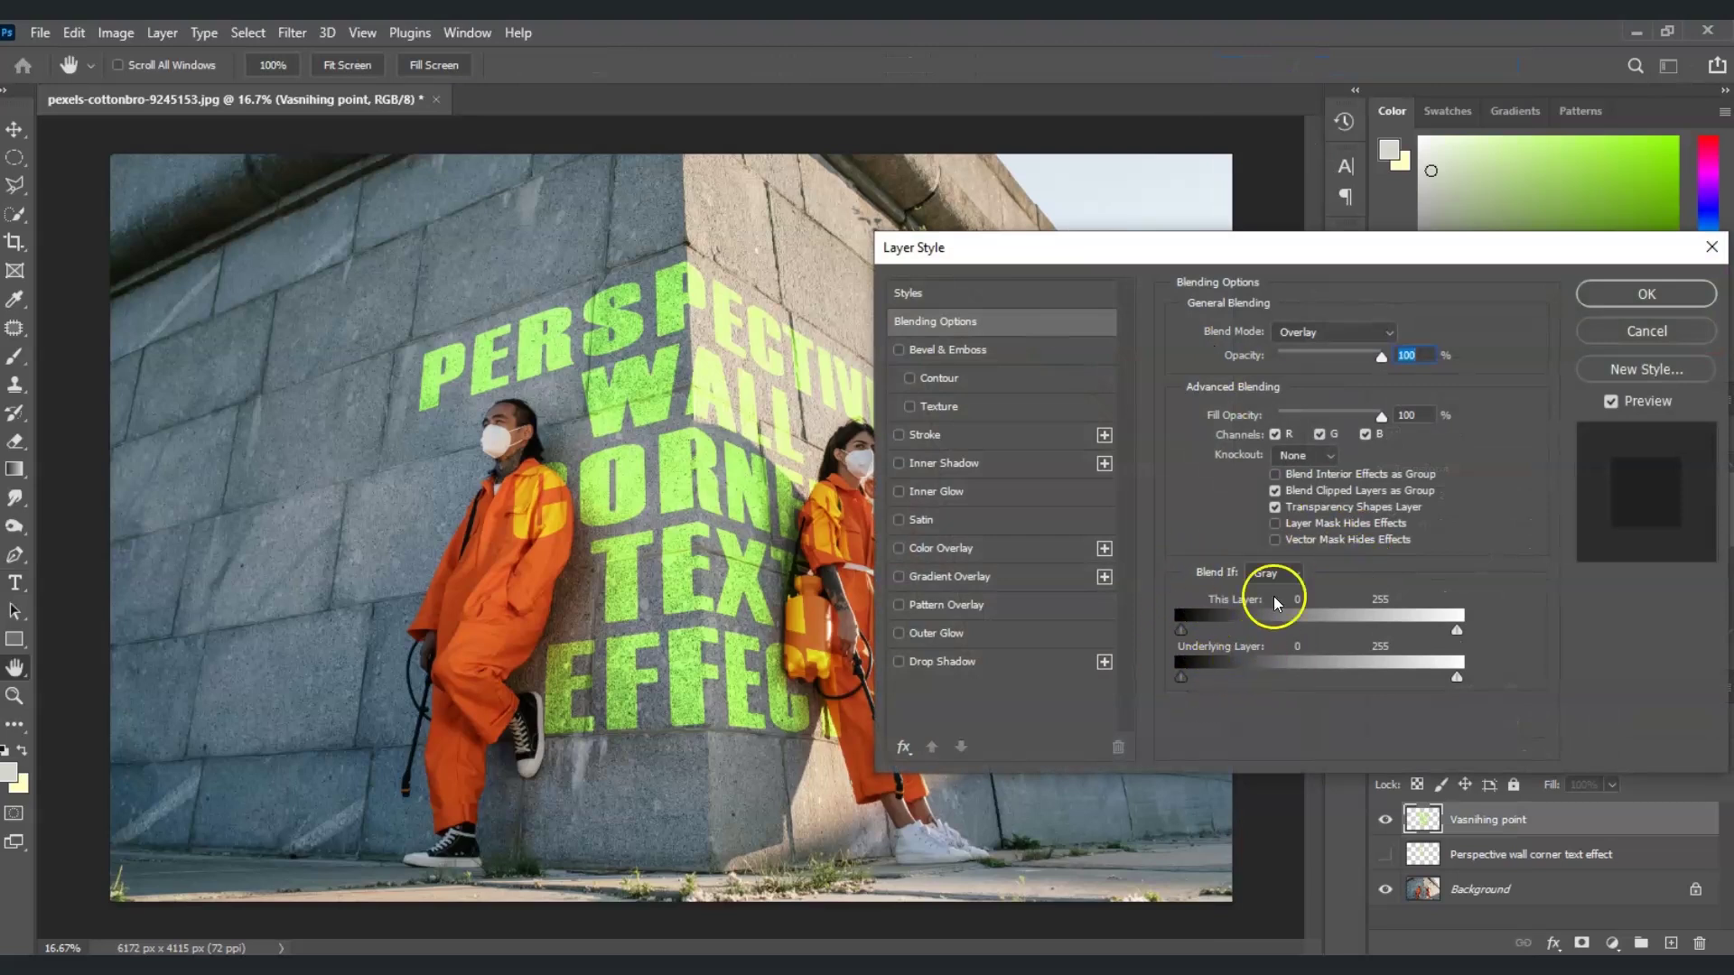
drag(1273, 247, 1298, 237)
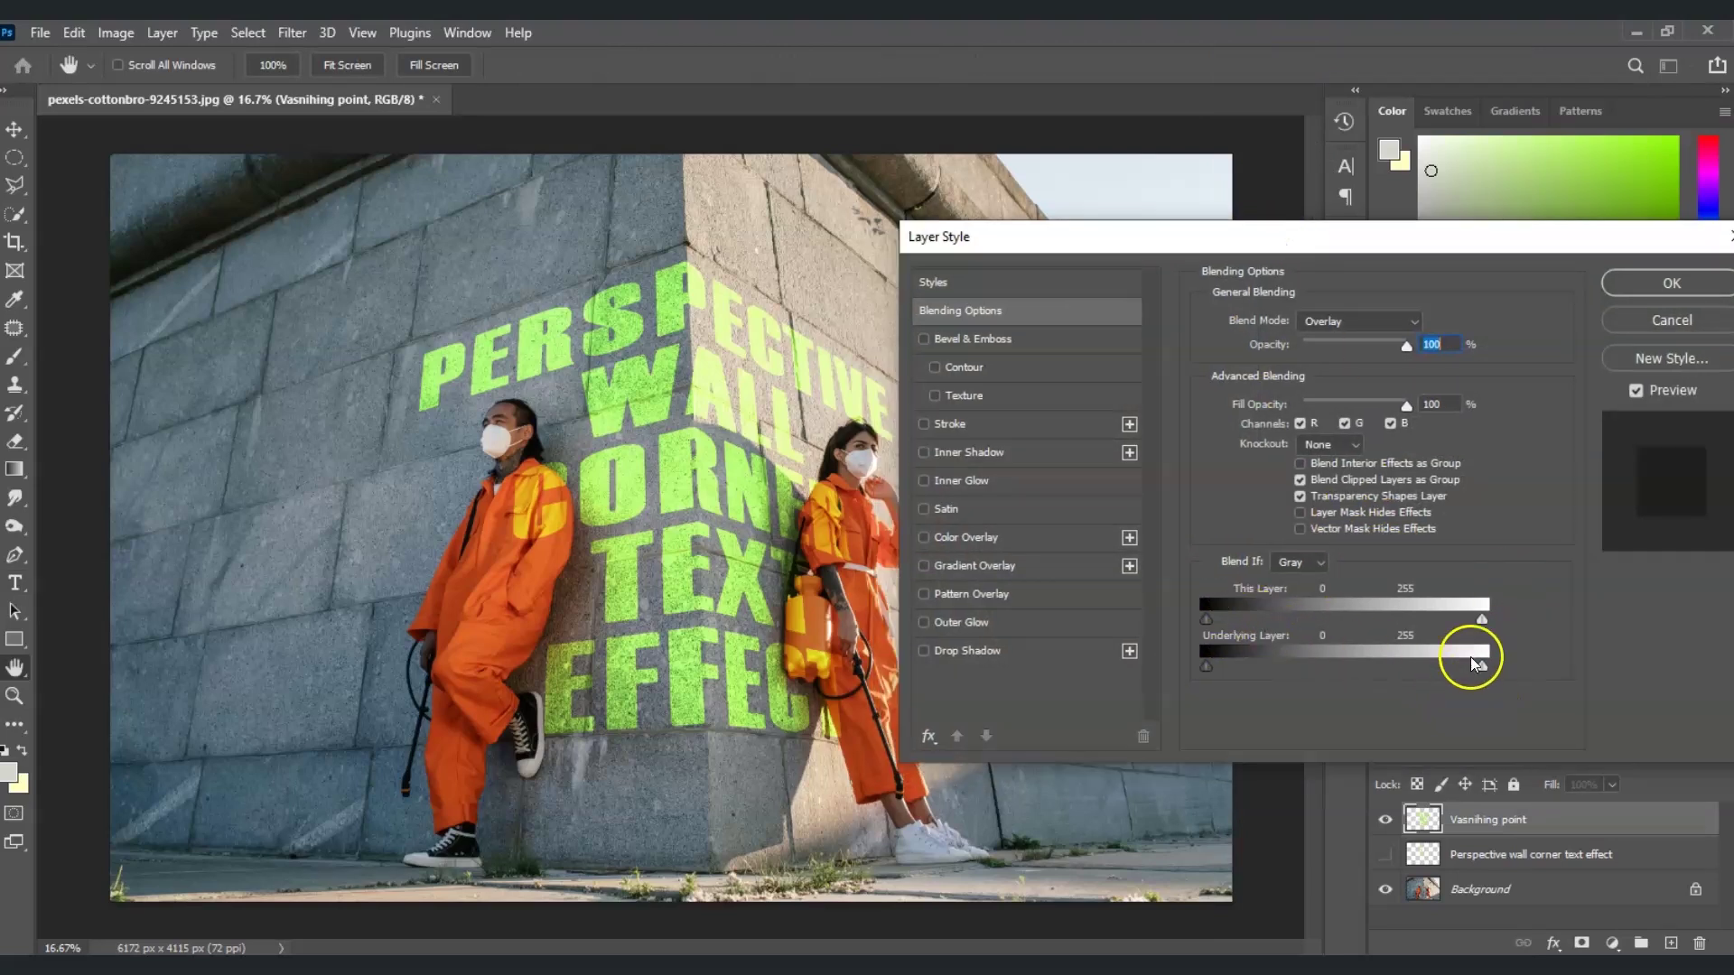
key(alt)
drag(1481, 668, 1395, 673)
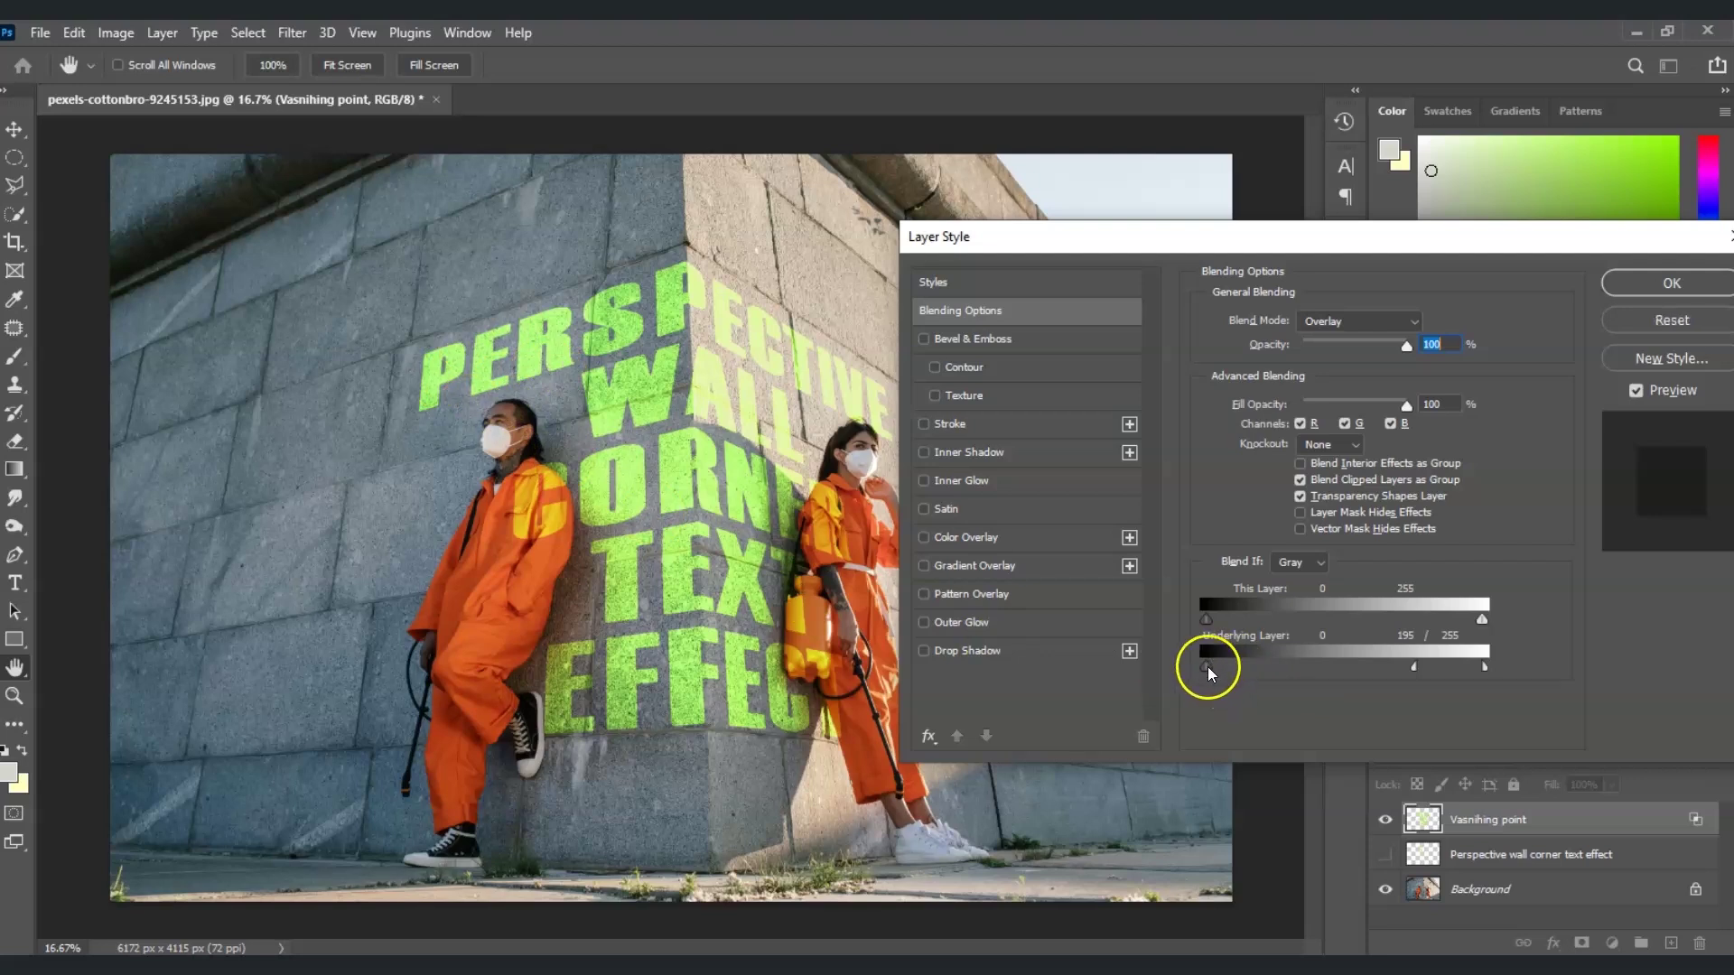
drag(1206, 670, 1285, 670)
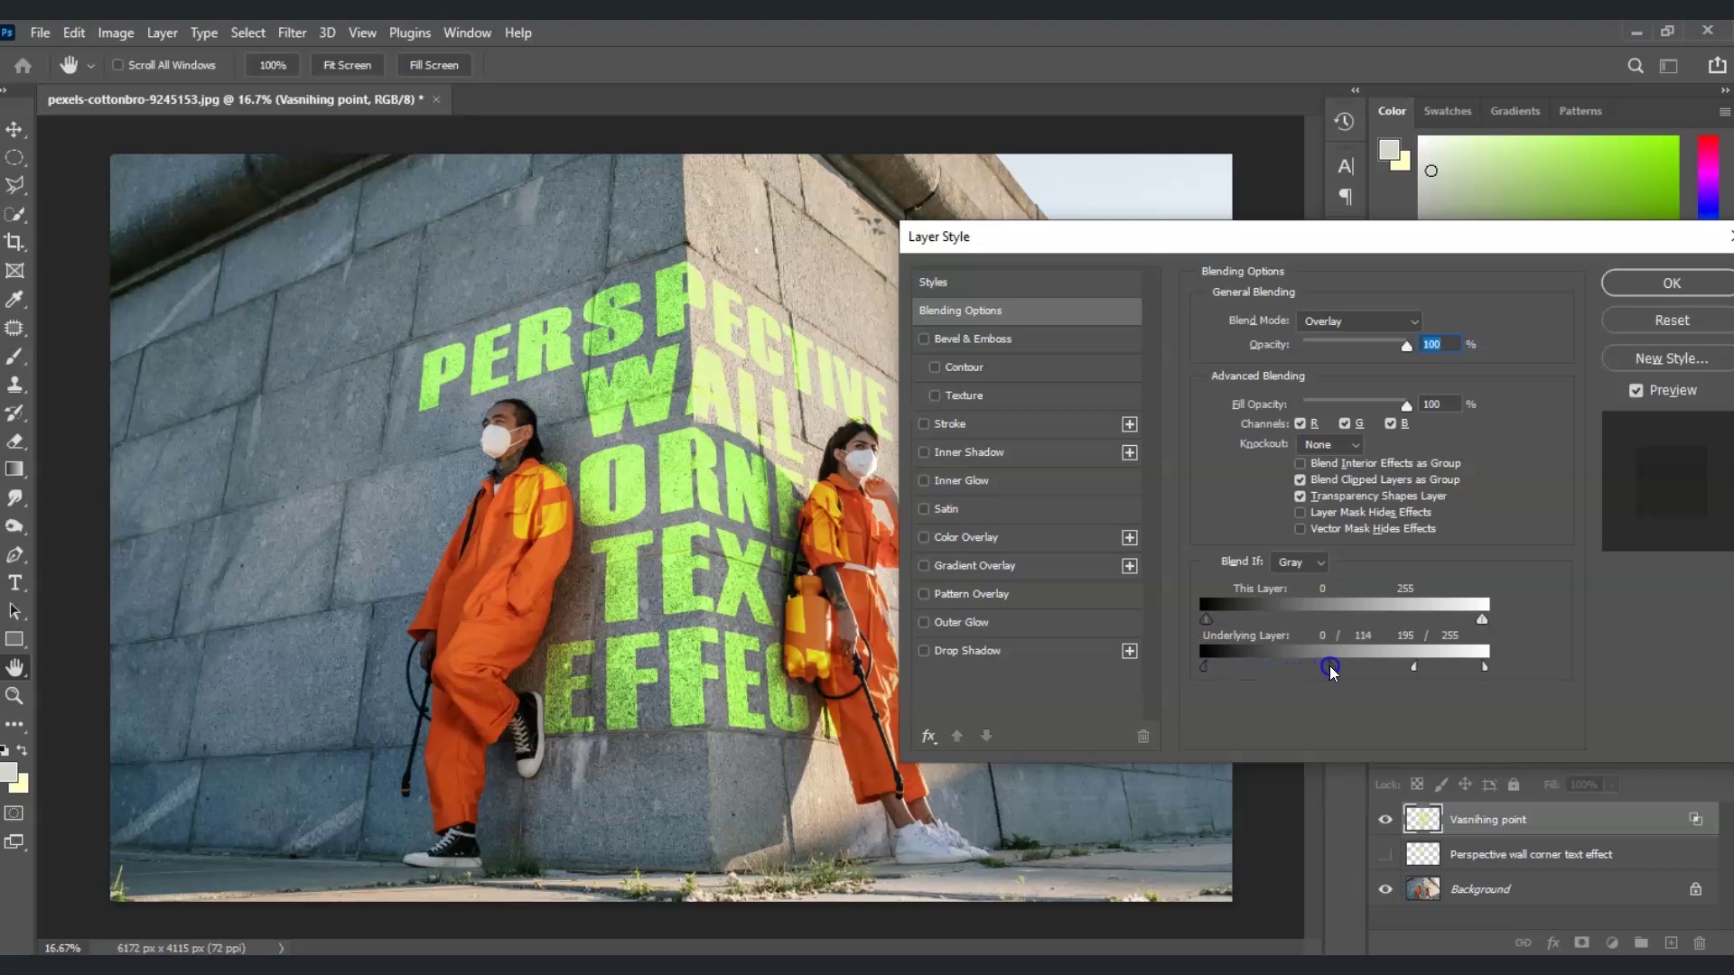
drag(1338, 671, 1386, 668)
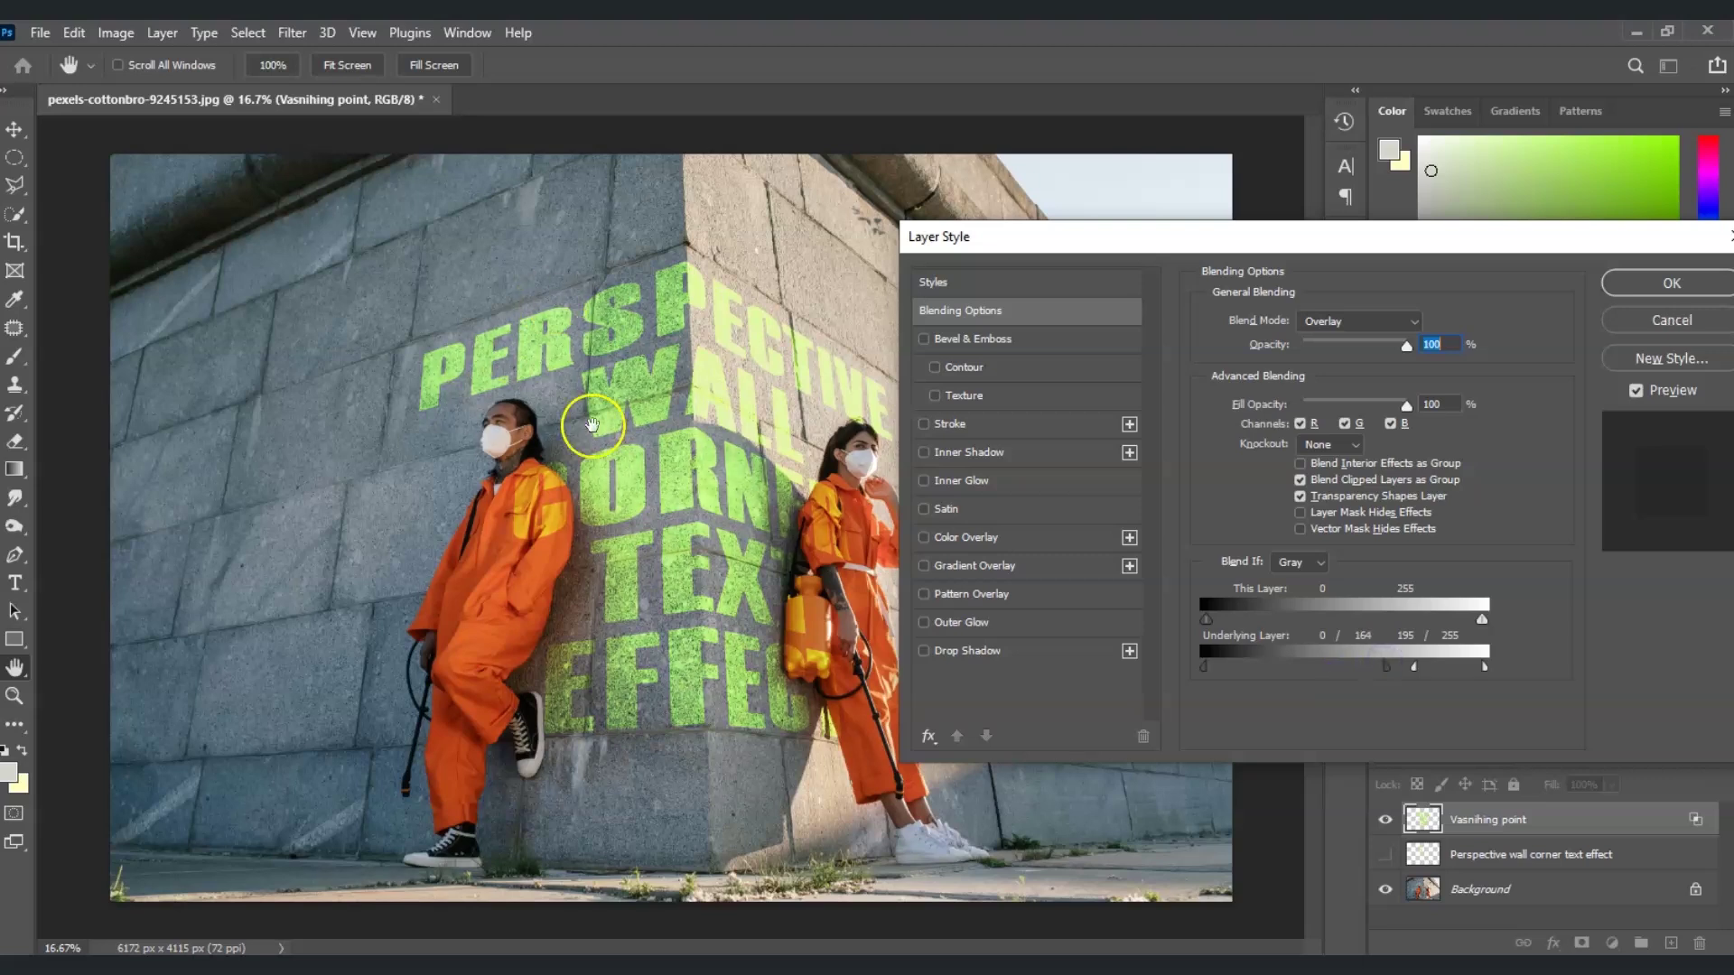
click(1669, 286)
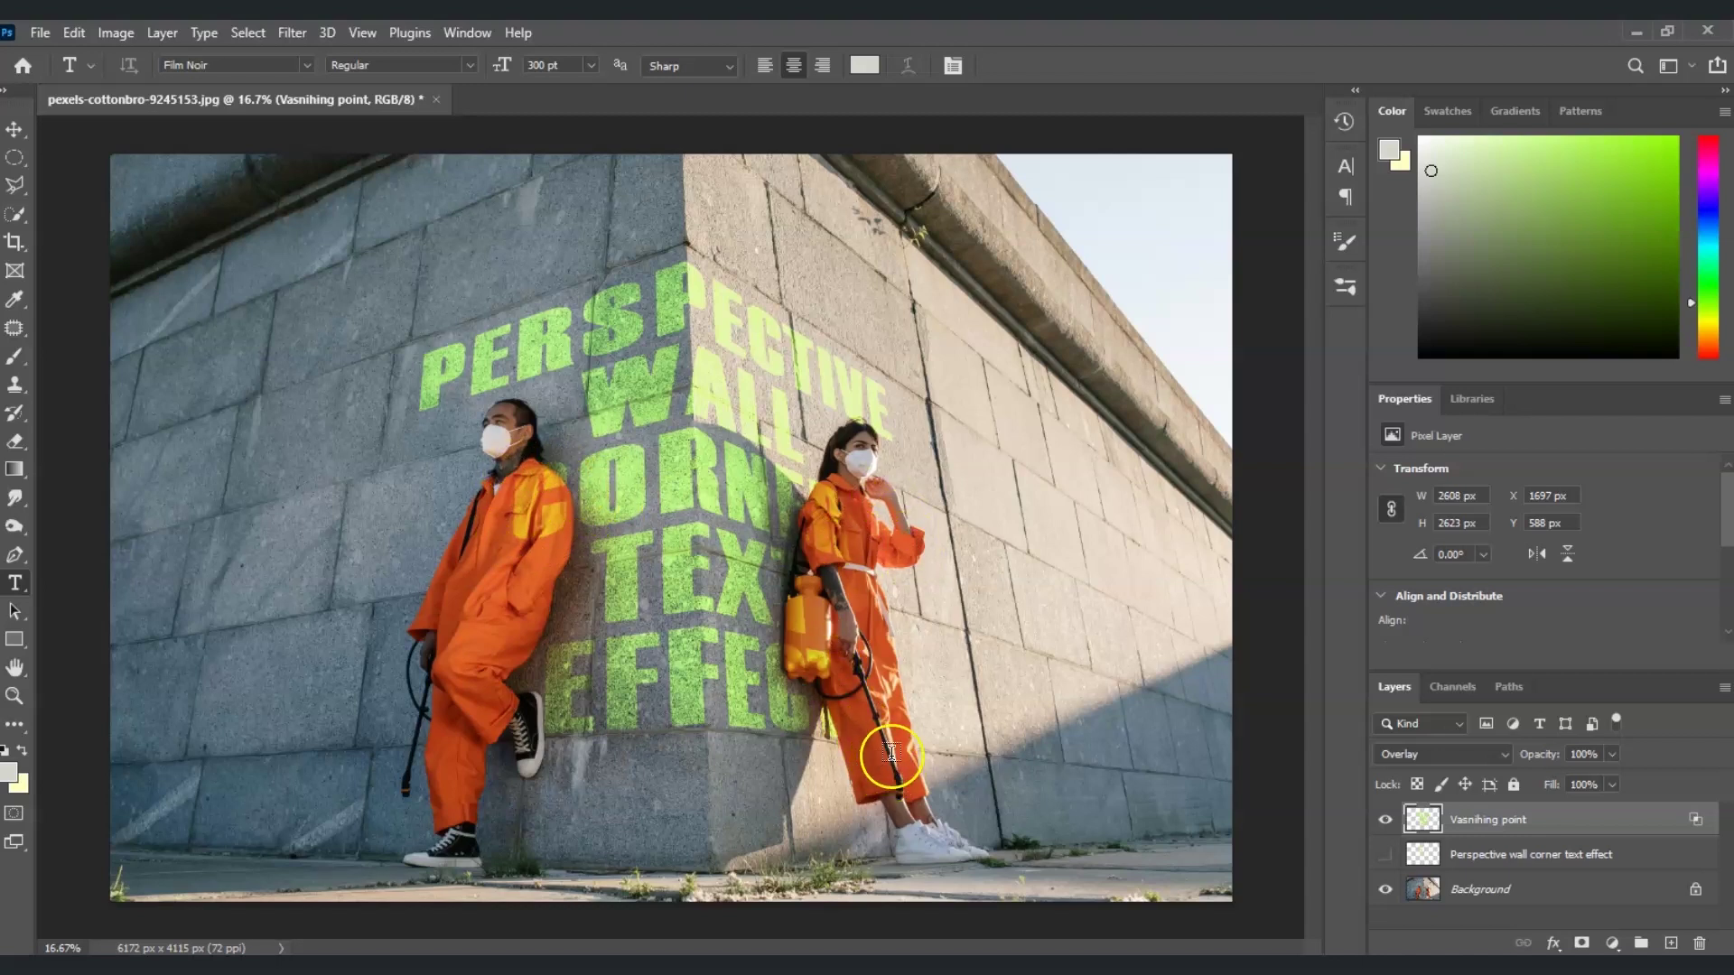
Select the two people on the Background layer with Select Subject and copy them to a new layer
click(1485, 894)
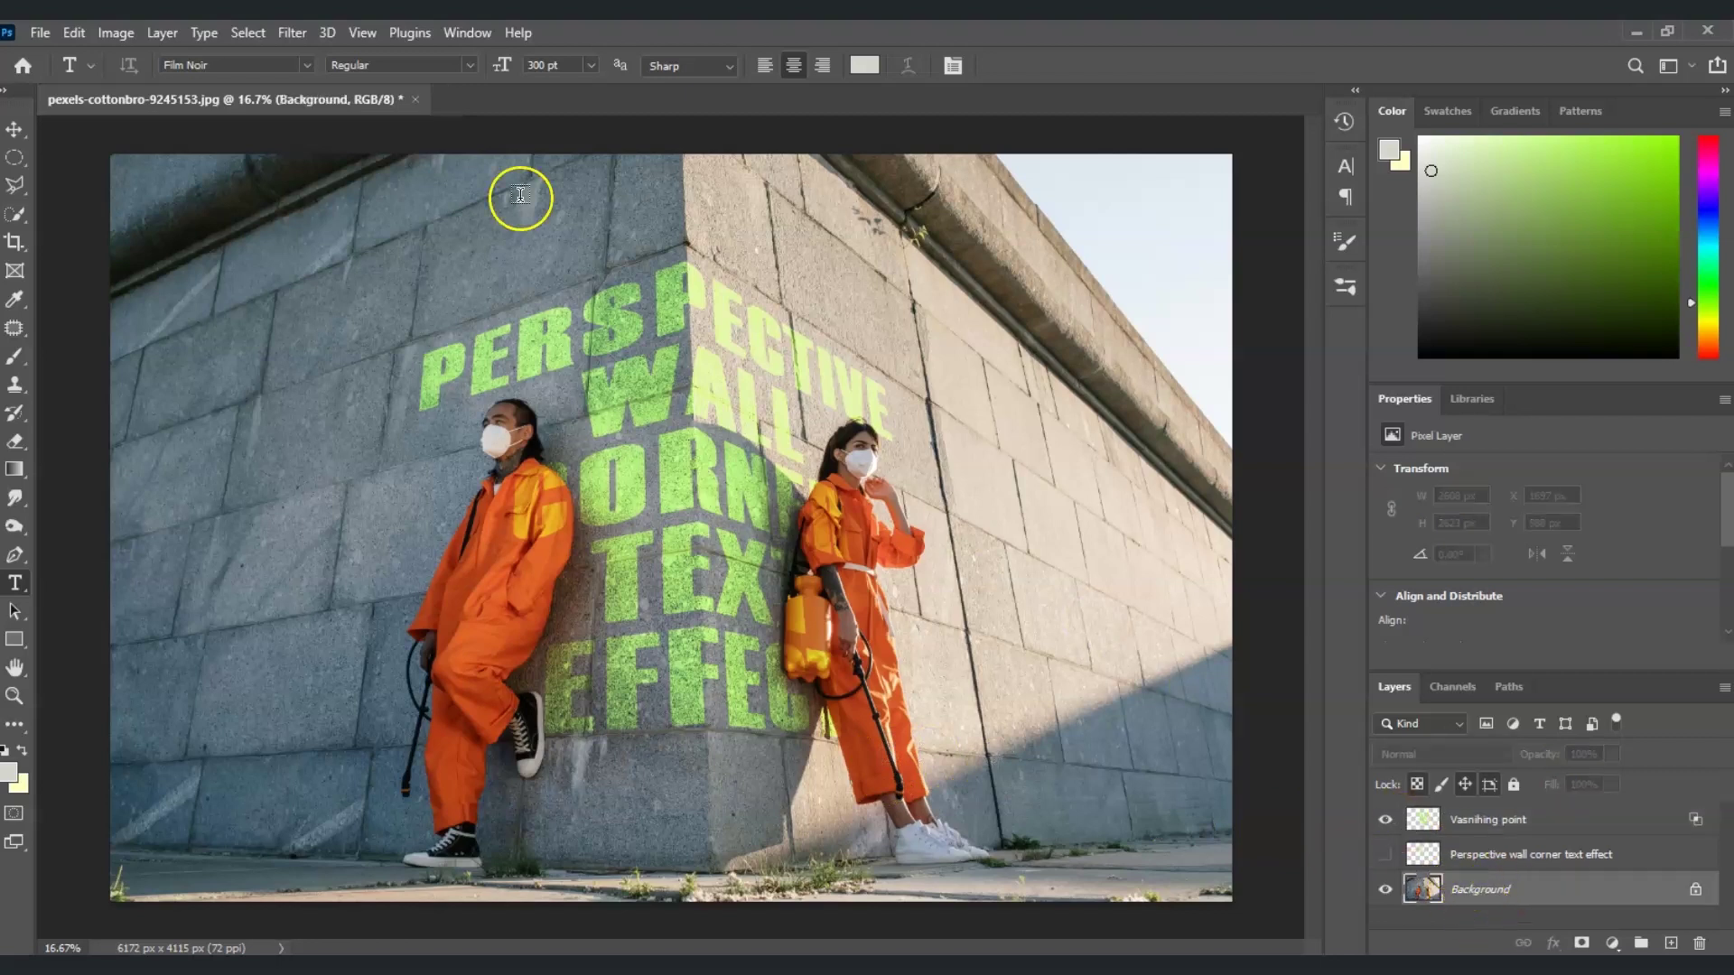
click(248, 32)
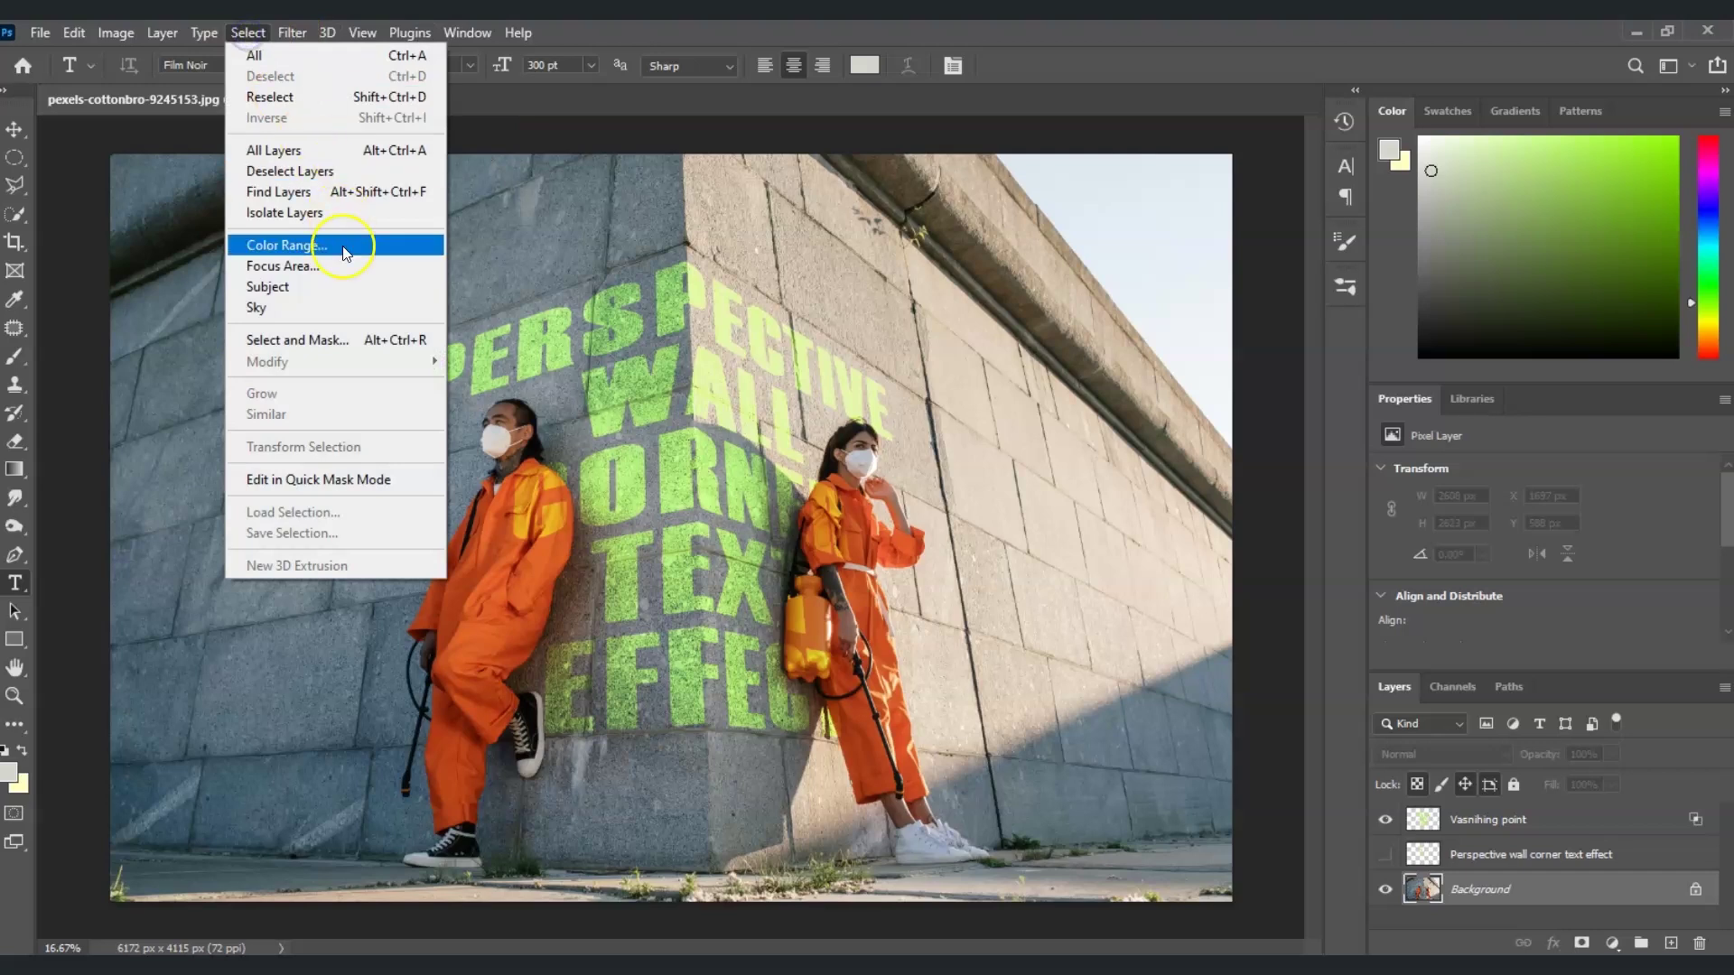
click(340, 285)
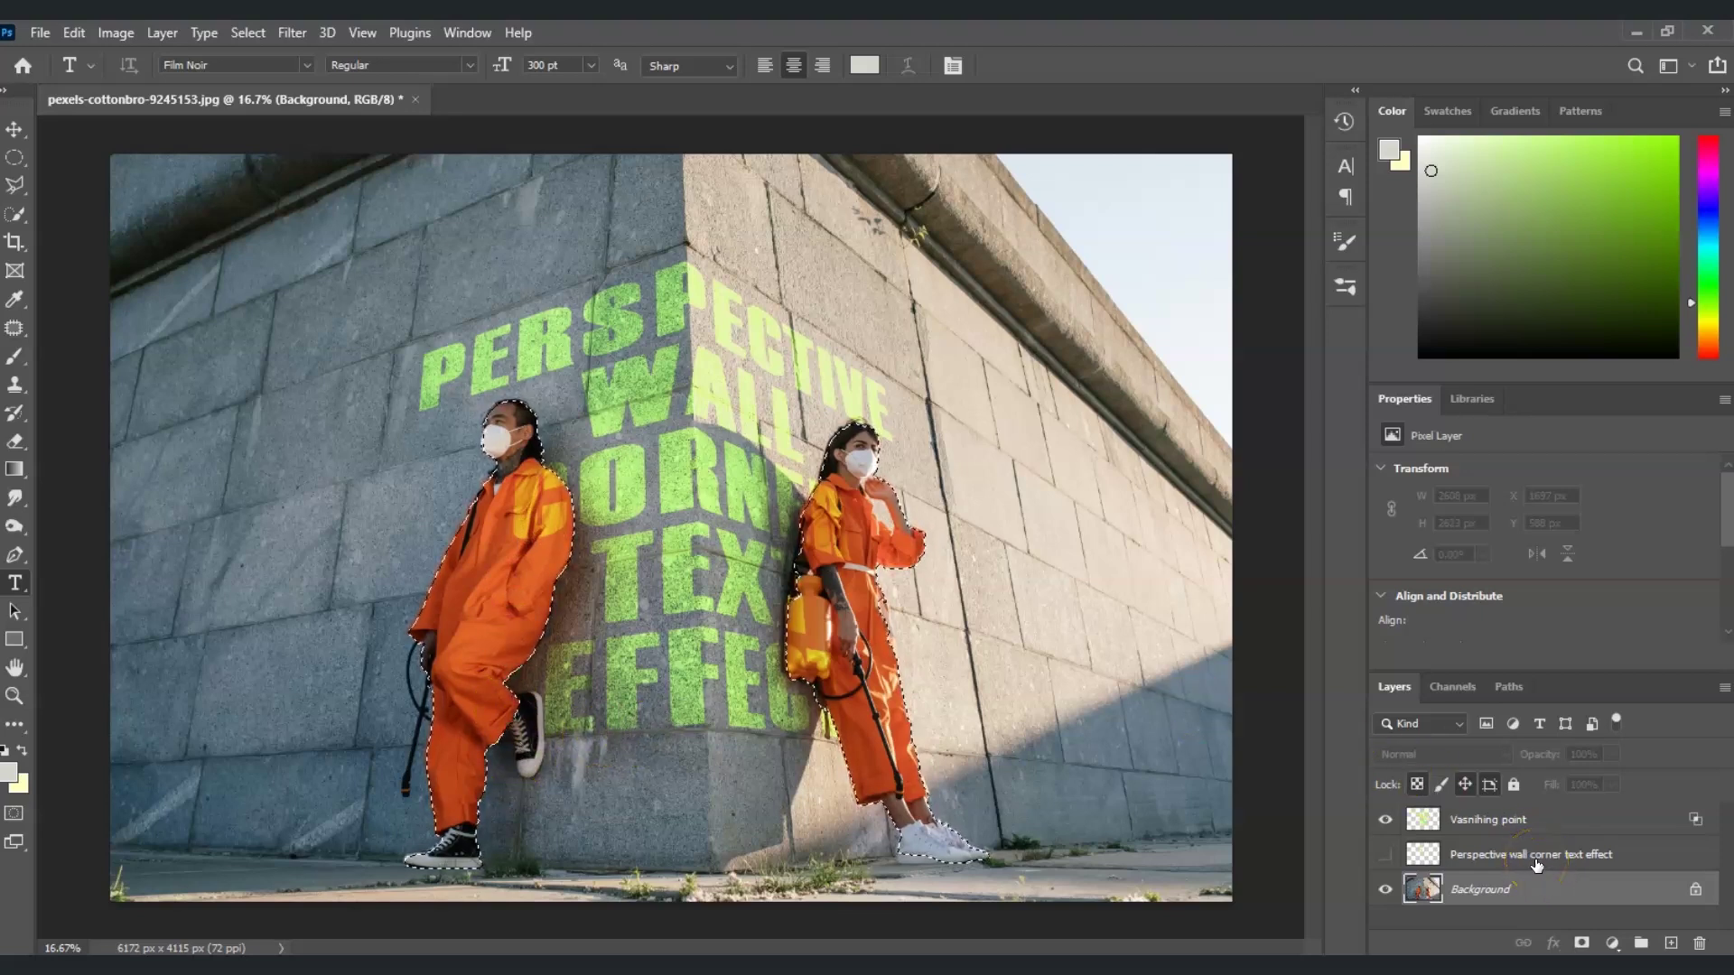
key(ctrl+j)
Rename the copied people layer "subject" and move it above the "Vasnihing point" layer
double_click(1469, 888)
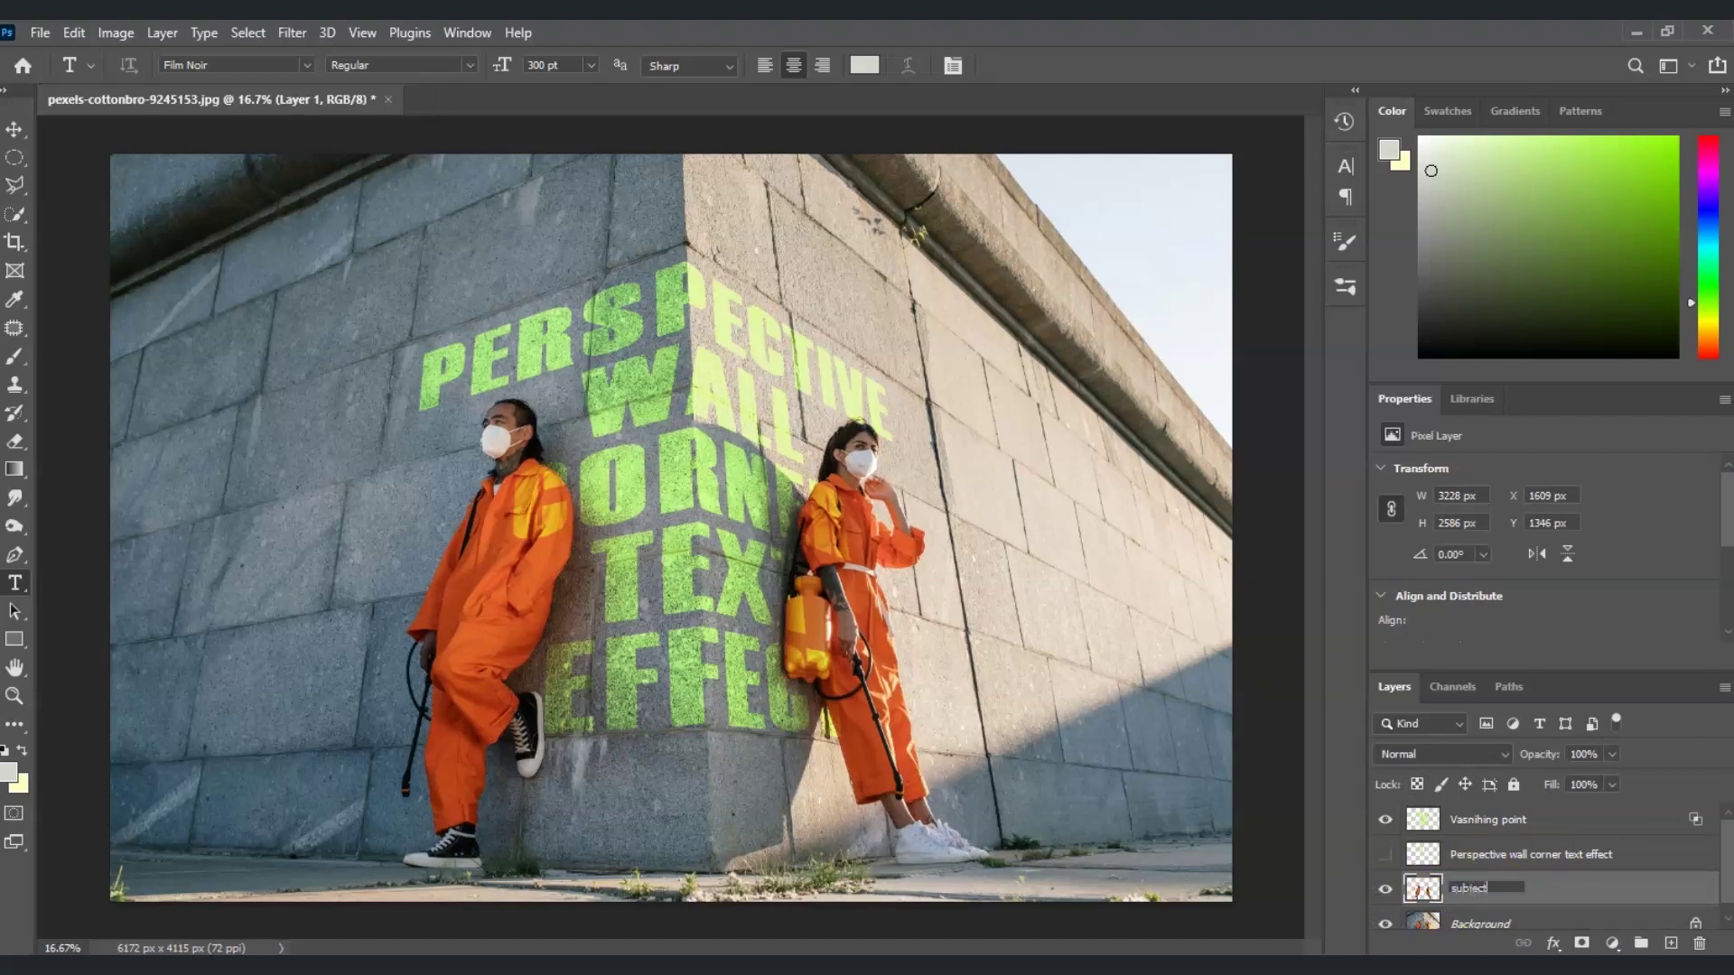
click(1536, 889)
drag(1536, 890, 1524, 811)
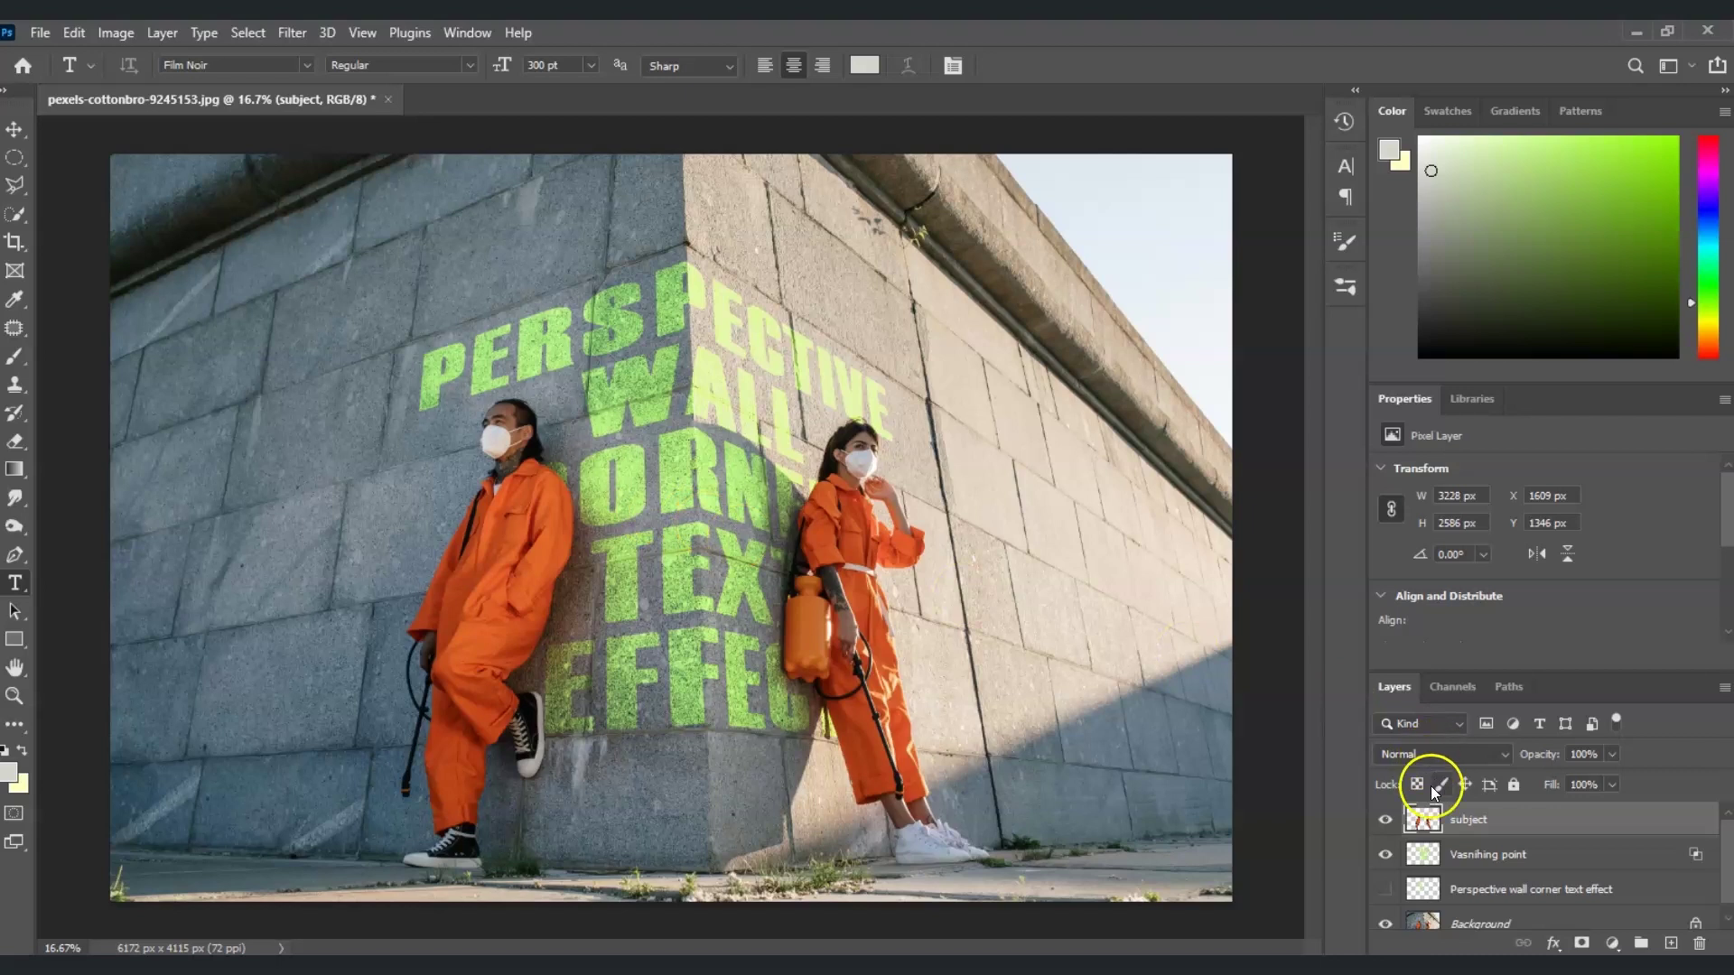
Make the Background layer active, and hide and reshow the "Vasnihing point" layer to compare the photo with and without lettering
scroll(1472, 867, down, 1)
click(1486, 911)
click(1379, 849)
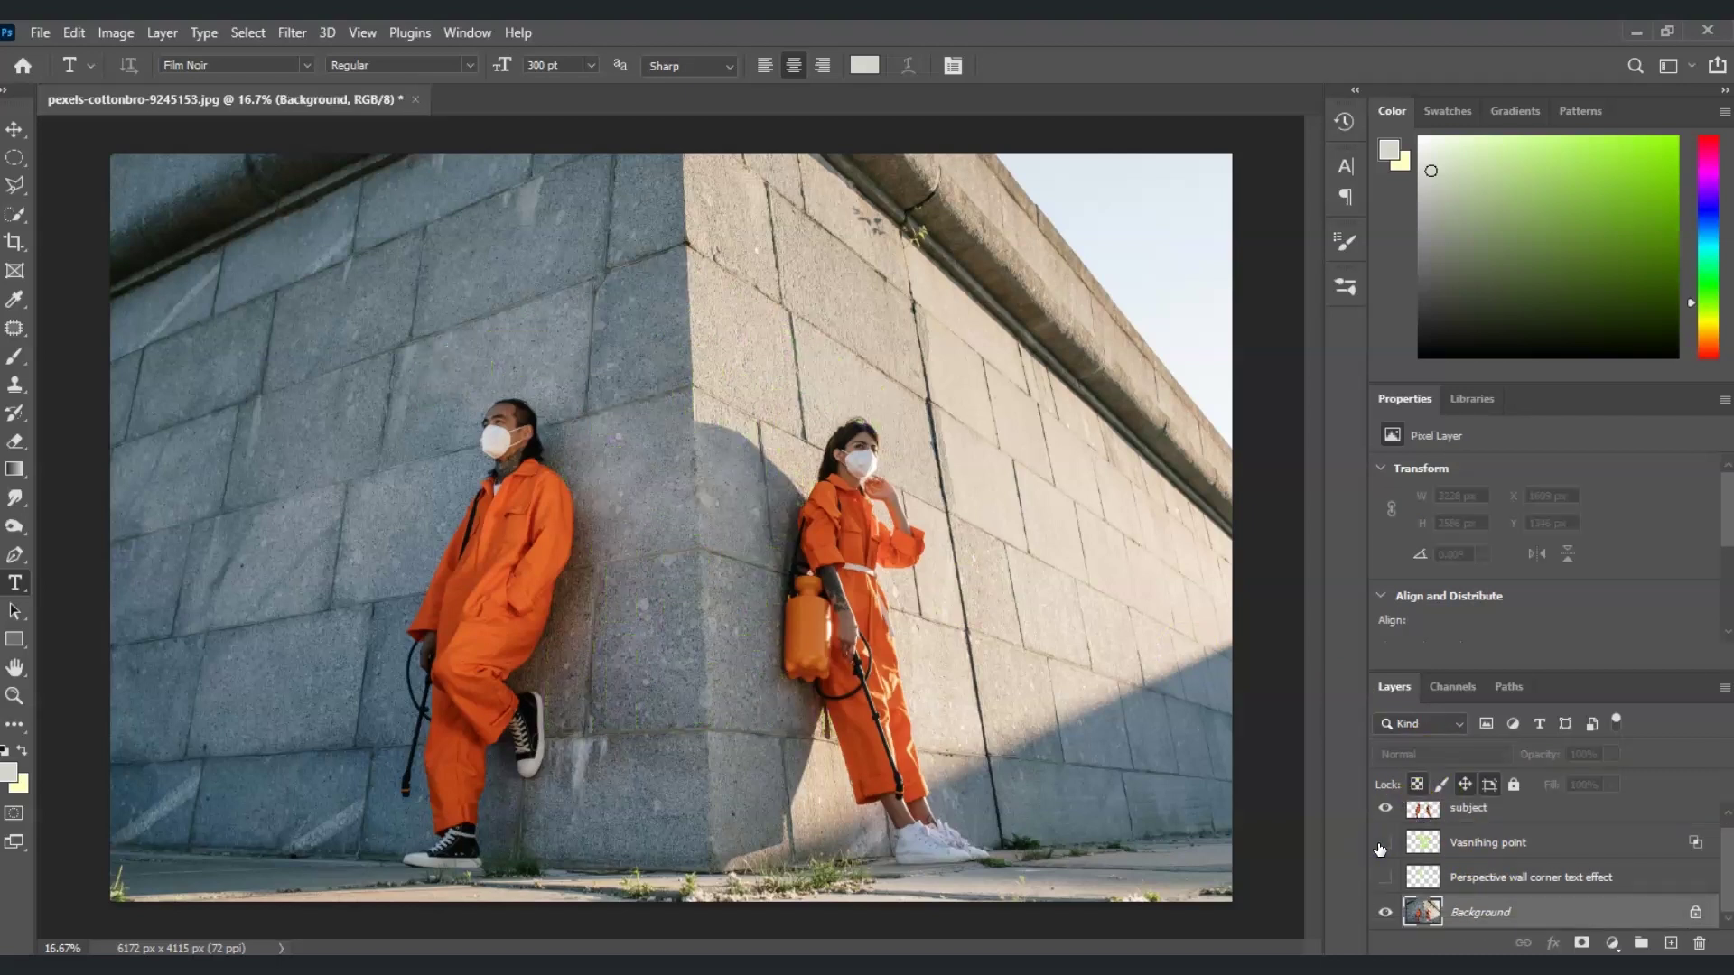
click(1379, 849)
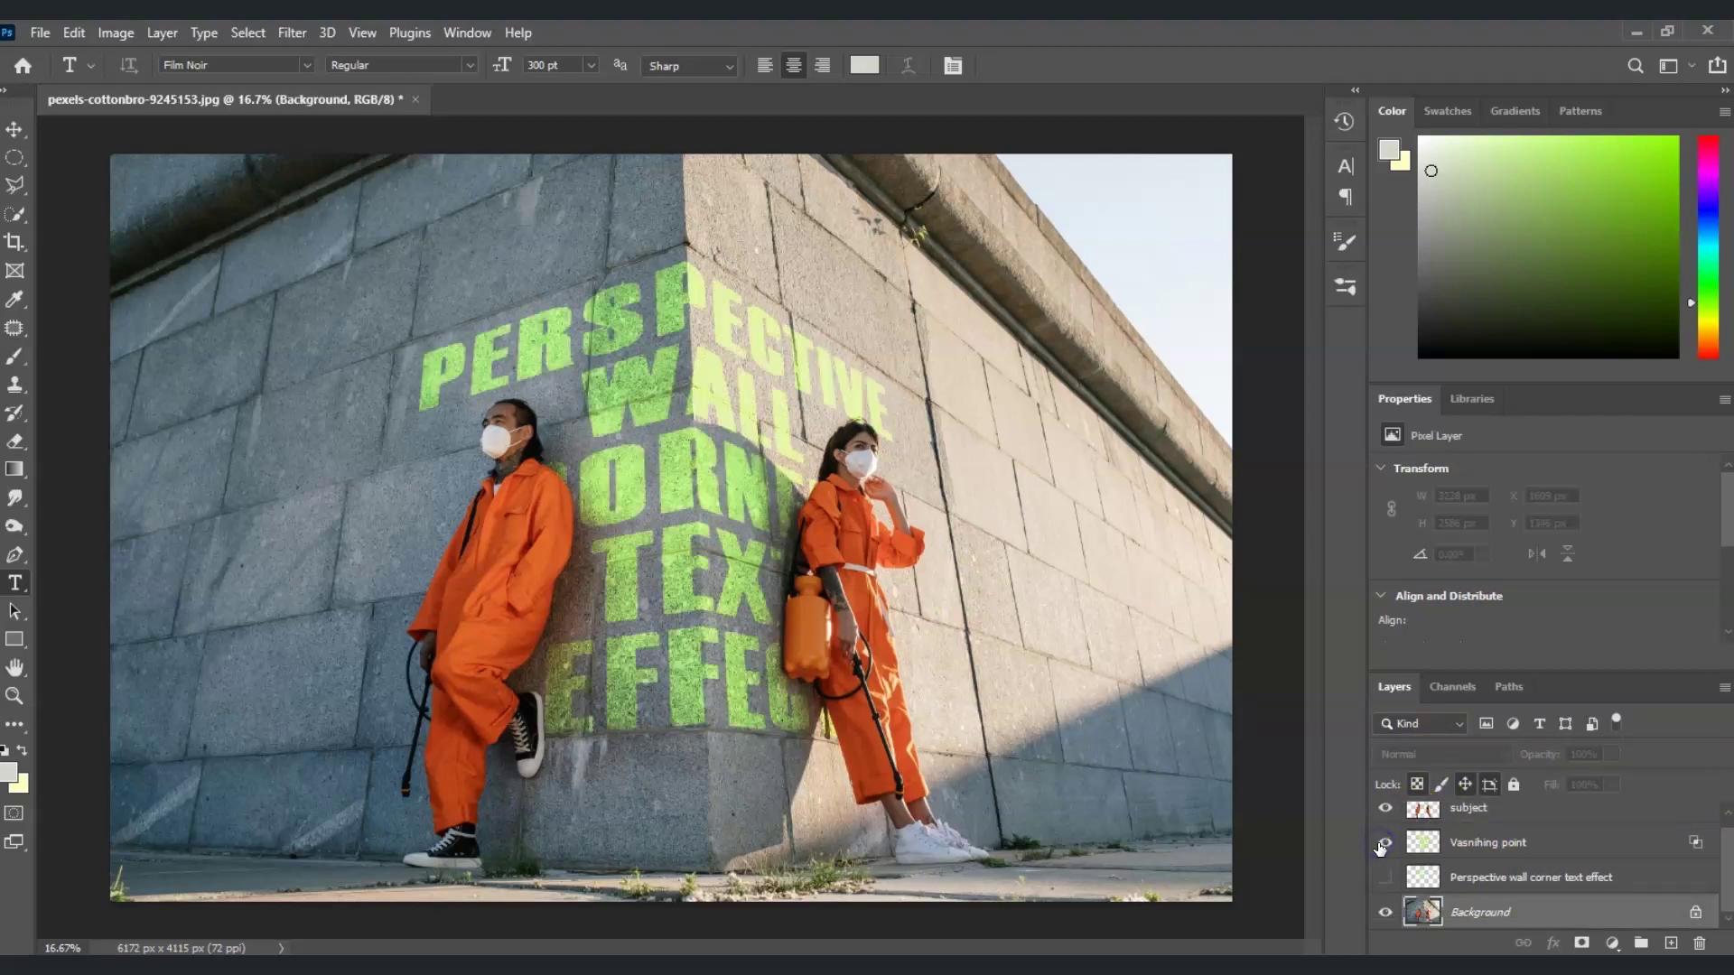